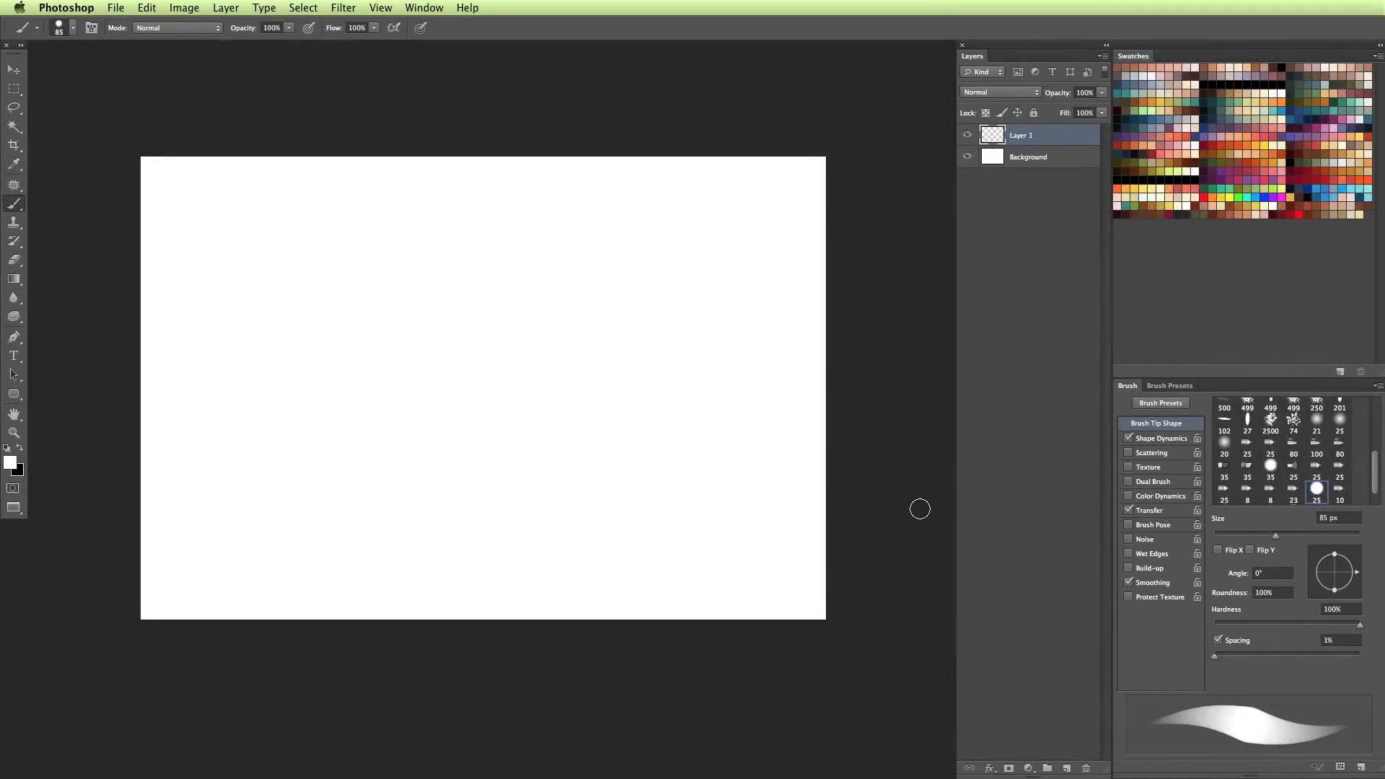
Undo the newly added empty Layer 1 so only the white Background remains
{"action": "key", "text": "super+z"}
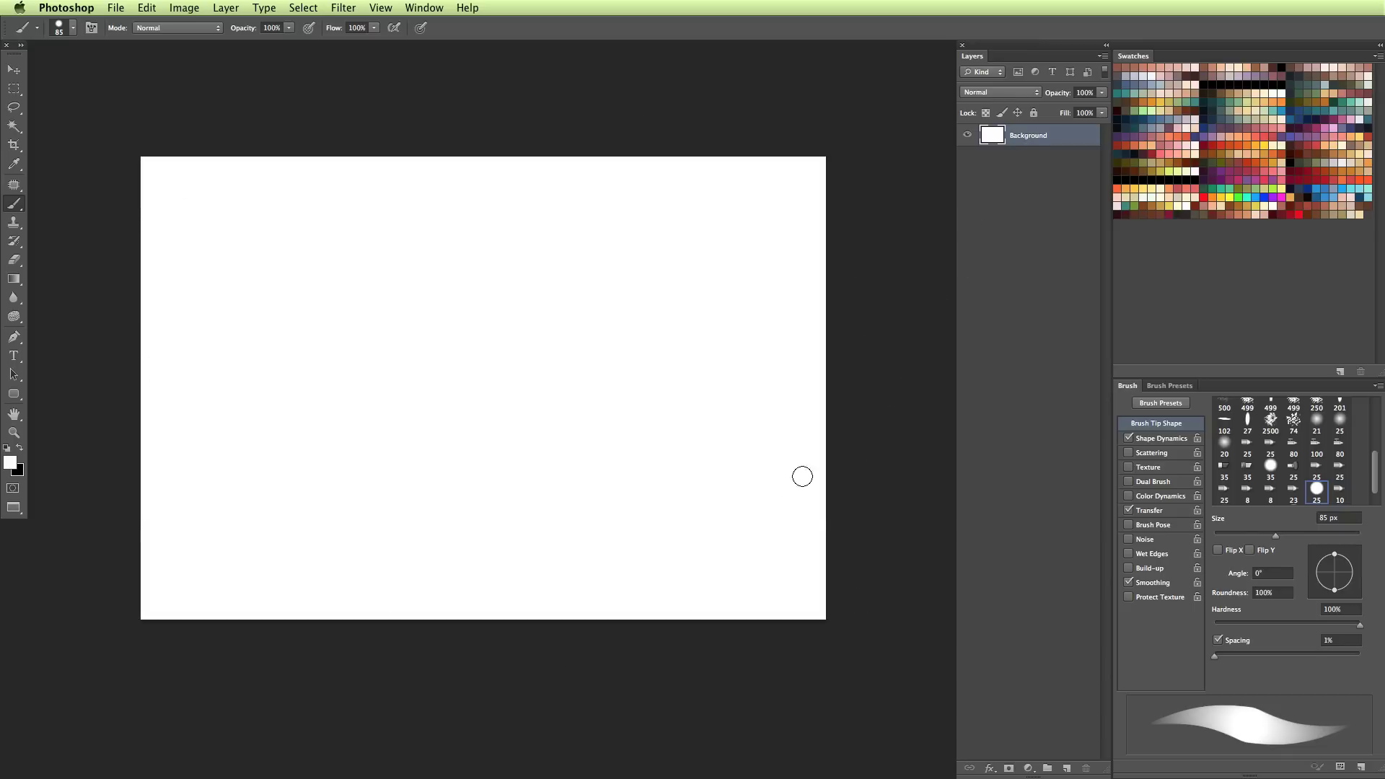
On a new layer, stamp a 1183 px disc of grey 7e7e7e in the canvas centre
{"action": "left_click", "coordinate": [1066, 767]}
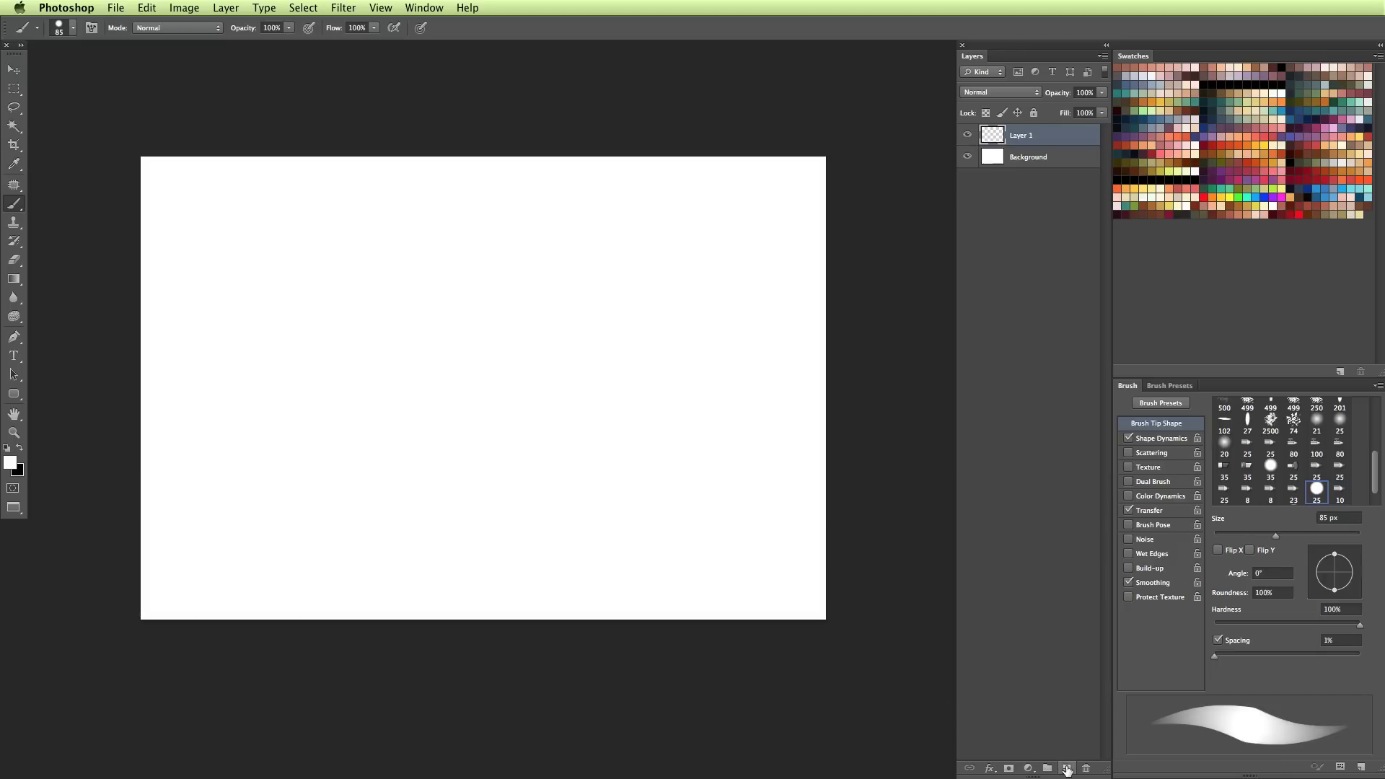
{"action": "left_click", "coordinate": [8, 456]}
{"action": "left_click_drag", "start_coordinate": [745, 452], "coordinate": [709, 465]}
{"action": "left_click", "coordinate": [1067, 364]}
{"action": "key", "text": "b"}
{"action": "left_click_drag", "start_coordinate": [433, 447], "coordinate": [577, 474]}
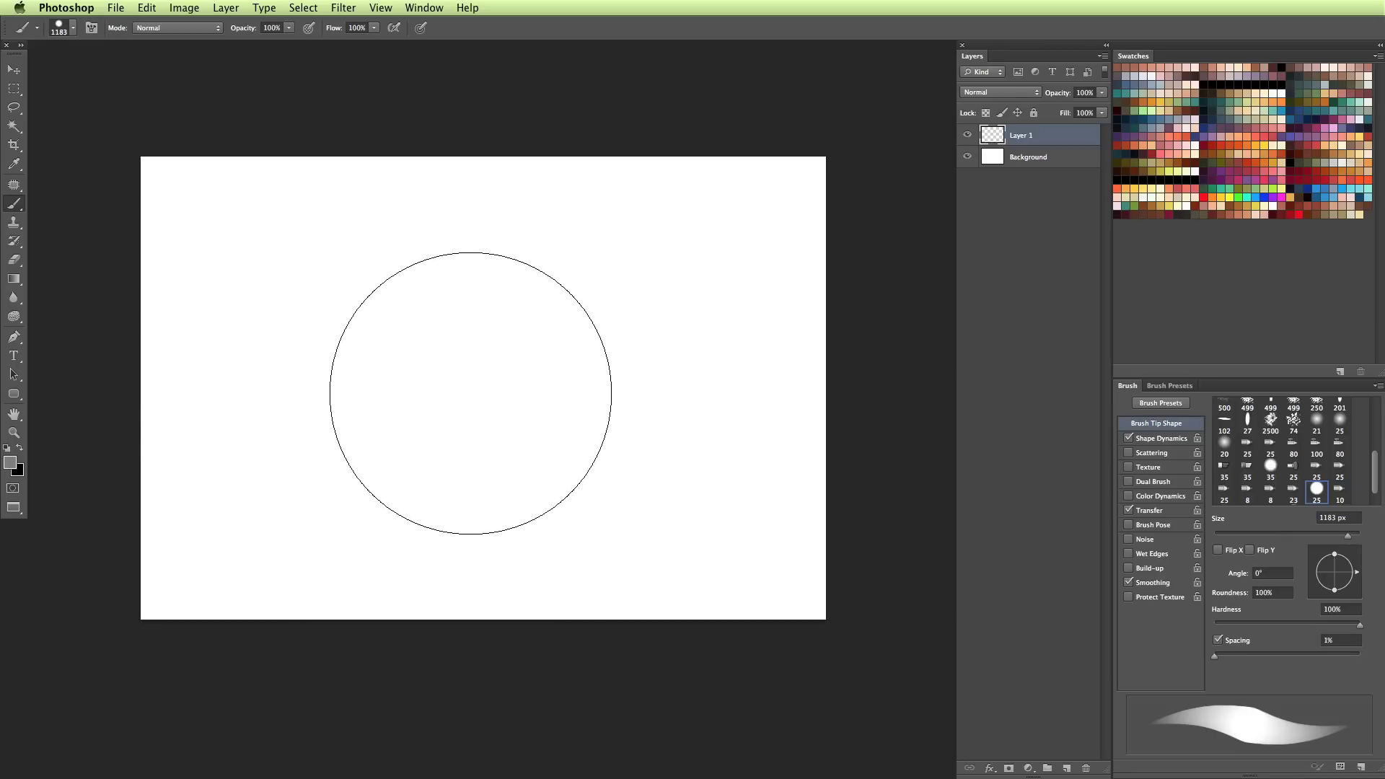
{"action": "left_click", "coordinate": [467, 394]}
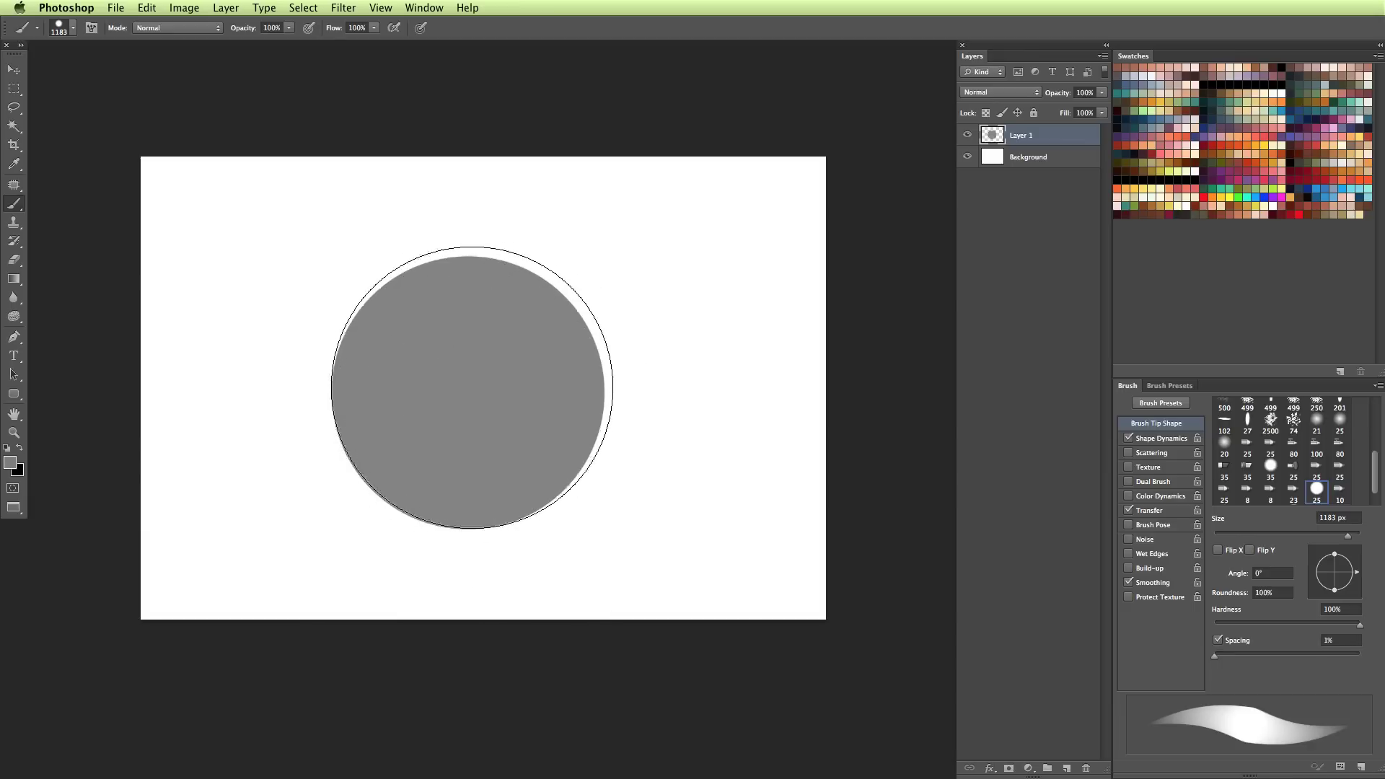
Rename the new layer to 'sphere'
{"action": "double_click", "coordinate": [1020, 134]}
{"action": "type", "text": "sphere"}
{"action": "key", "text": "Return"}
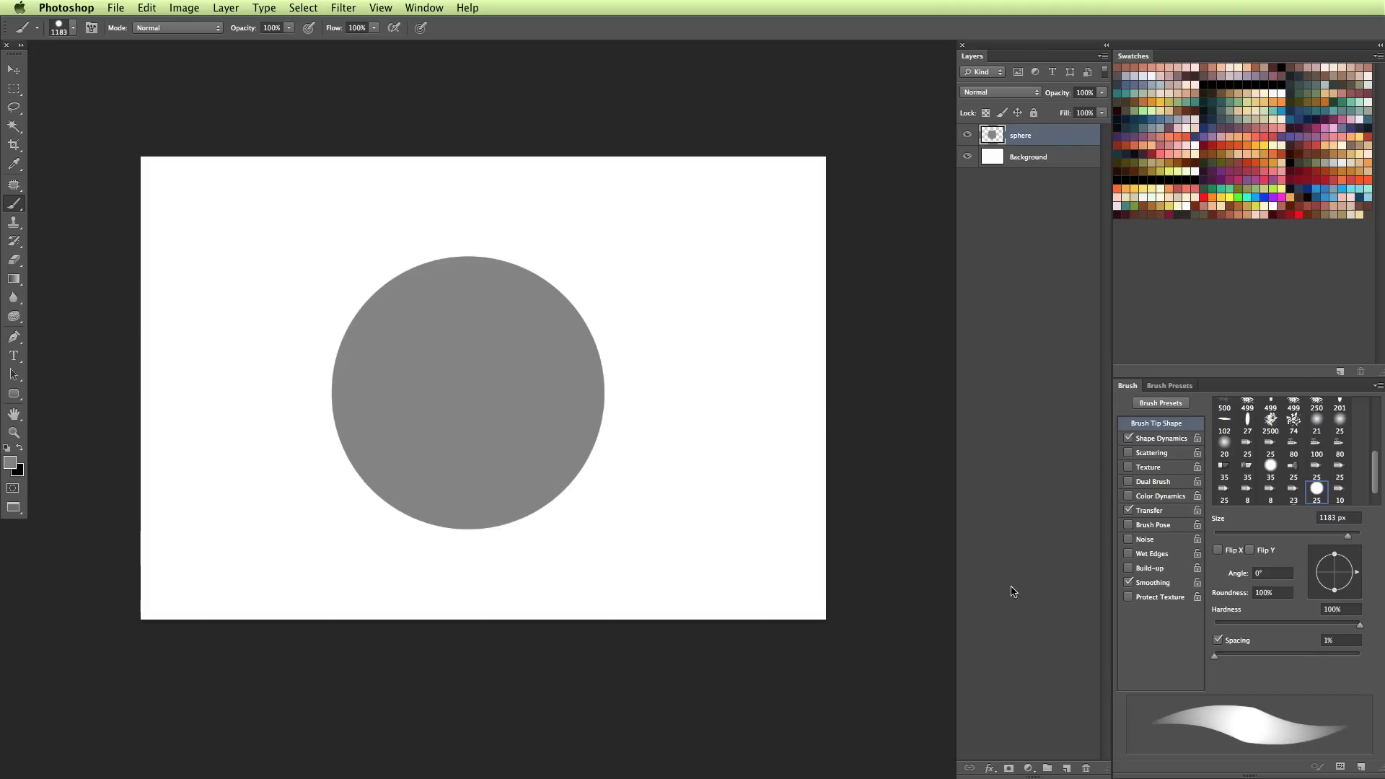
Add a layer named 'layer mask', load the sphere's outline as a selection, and shrink the brush to 739 px
{"action": "left_click", "coordinate": [1067, 767]}
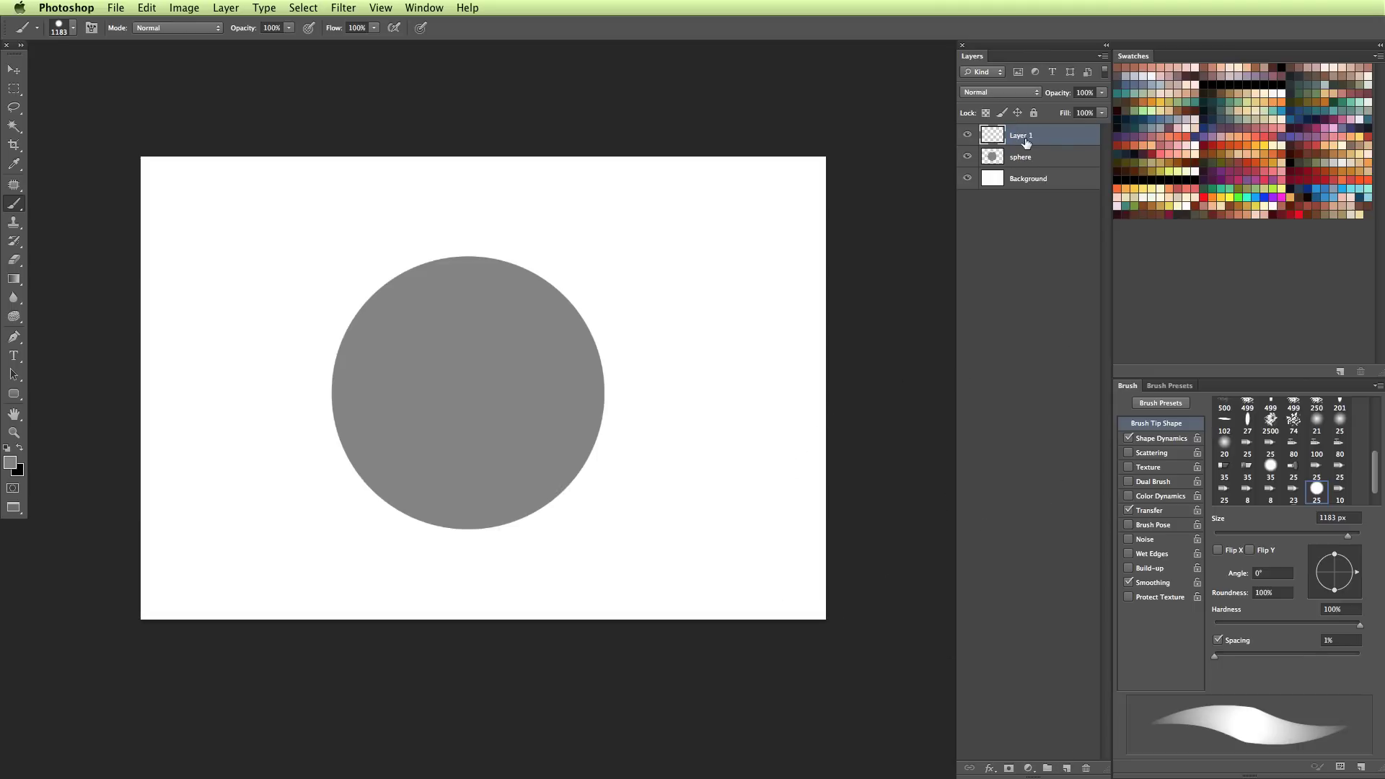
{"action": "double_click", "coordinate": [1021, 135]}
{"action": "type", "text": "layer mask"}
{"action": "key", "text": "Return"}
{"action": "left_click", "coordinate": [996, 158], "text": "ctrl"}
{"action": "key", "text": "bracketleft"}
{"action": "key", "text": "bracketleft"}
{"action": "key", "text": "bracketleft"}
{"action": "key", "text": "bracketleft"}
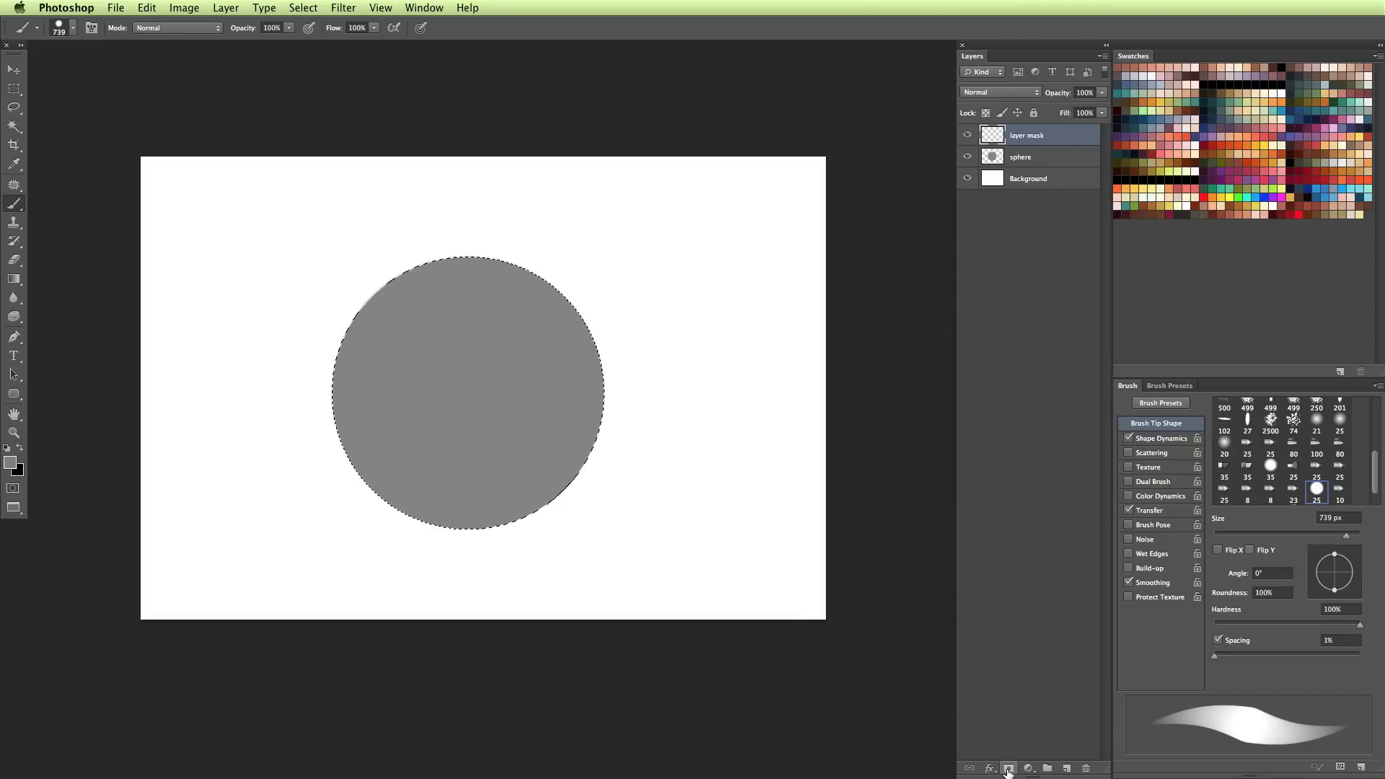
Add a layer mask from the circle selection and target the mask thumbnail
{"action": "left_click", "coordinate": [1009, 769]}
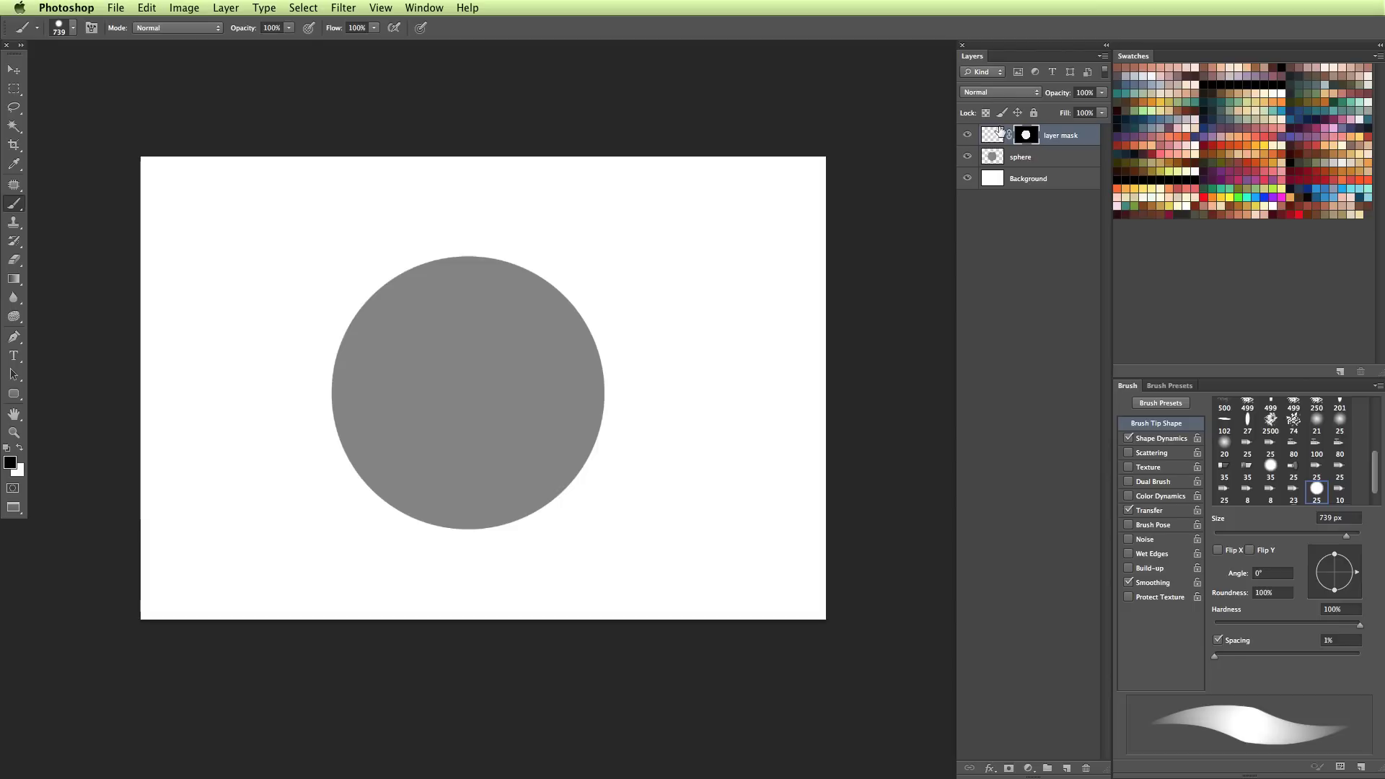
{"action": "left_click", "coordinate": [999, 133]}
{"action": "left_click", "coordinate": [1028, 140]}
{"action": "left_click", "coordinate": [996, 139]}
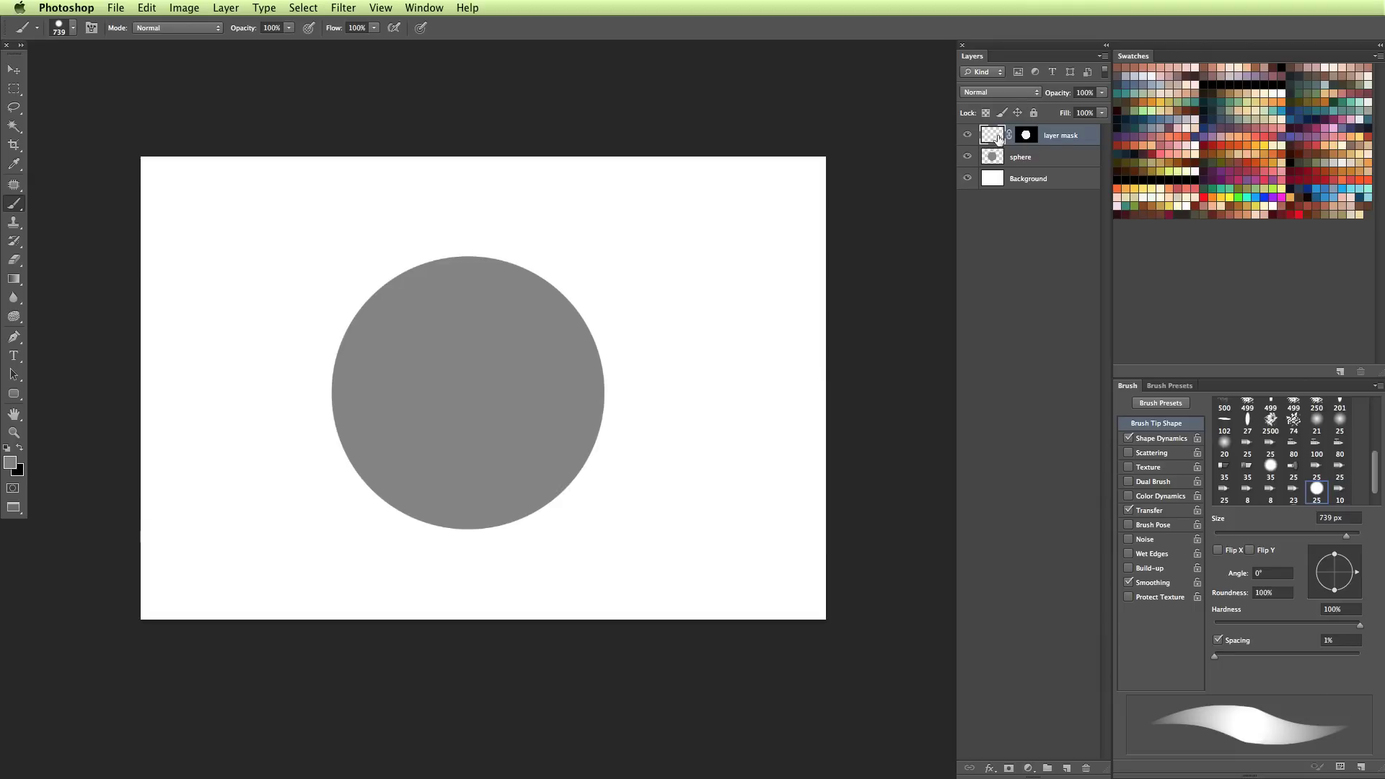
{"action": "left_click", "coordinate": [1026, 135]}
Reset colours to black and white, and paint white on the mask across the sphere with a 205 px brush
{"action": "key", "text": "d"}
{"action": "key", "text": "x"}
{"action": "key", "text": "bracketleft"}
{"action": "key", "text": "bracketleft"}
{"action": "key", "text": "bracketleft"}
{"action": "key", "text": "bracketleft"}
{"action": "key", "text": "bracketleft"}
{"action": "key", "text": "bracketleft"}
{"action": "key", "text": "bracketleft"}
{"action": "key", "text": "bracketleft"}
{"action": "left_click", "coordinate": [19, 448]}
{"action": "mouse_move", "coordinate": [677, 378]}
{"action": "left_mouse_down"}
{"action": "mouse_move", "coordinate": [417, 479]}
{"action": "mouse_move", "coordinate": [426, 495]}
{"action": "mouse_move", "coordinate": [609, 424]}
{"action": "left_mouse_up"}
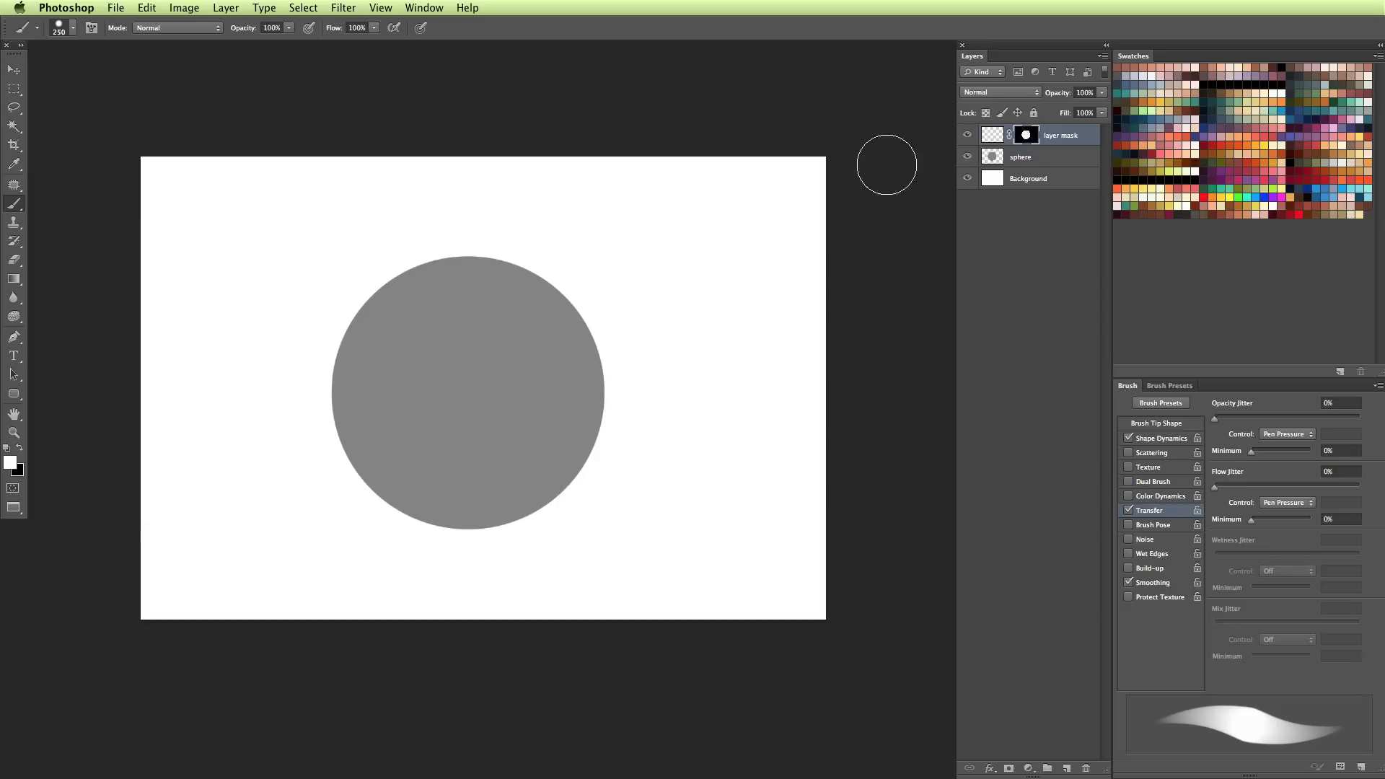
Target the layer's pixels and switch to a soft round brush of about 700 px
{"action": "left_click", "coordinate": [991, 139]}
{"action": "left_click", "coordinate": [1169, 386]}
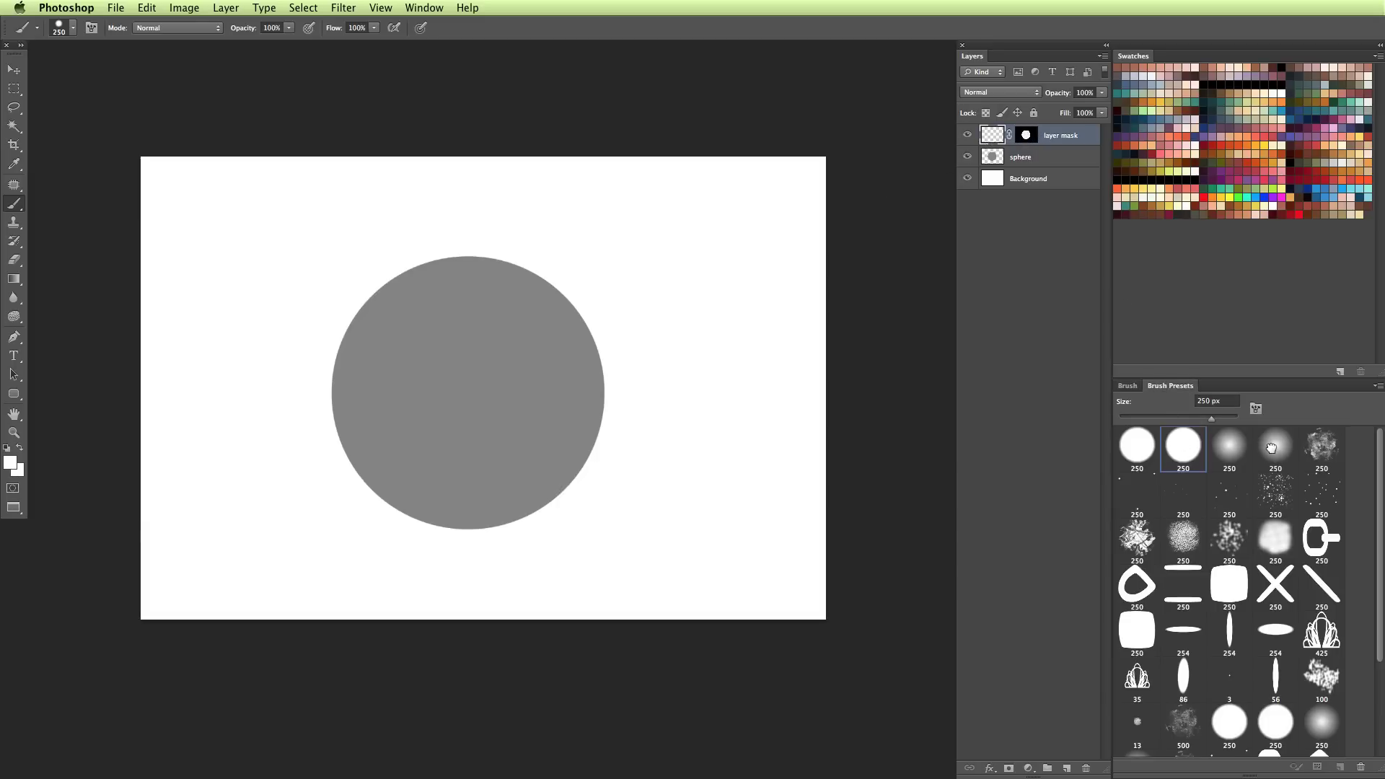
{"action": "left_click", "coordinate": [1271, 451]}
{"action": "left_click", "coordinate": [1214, 454]}
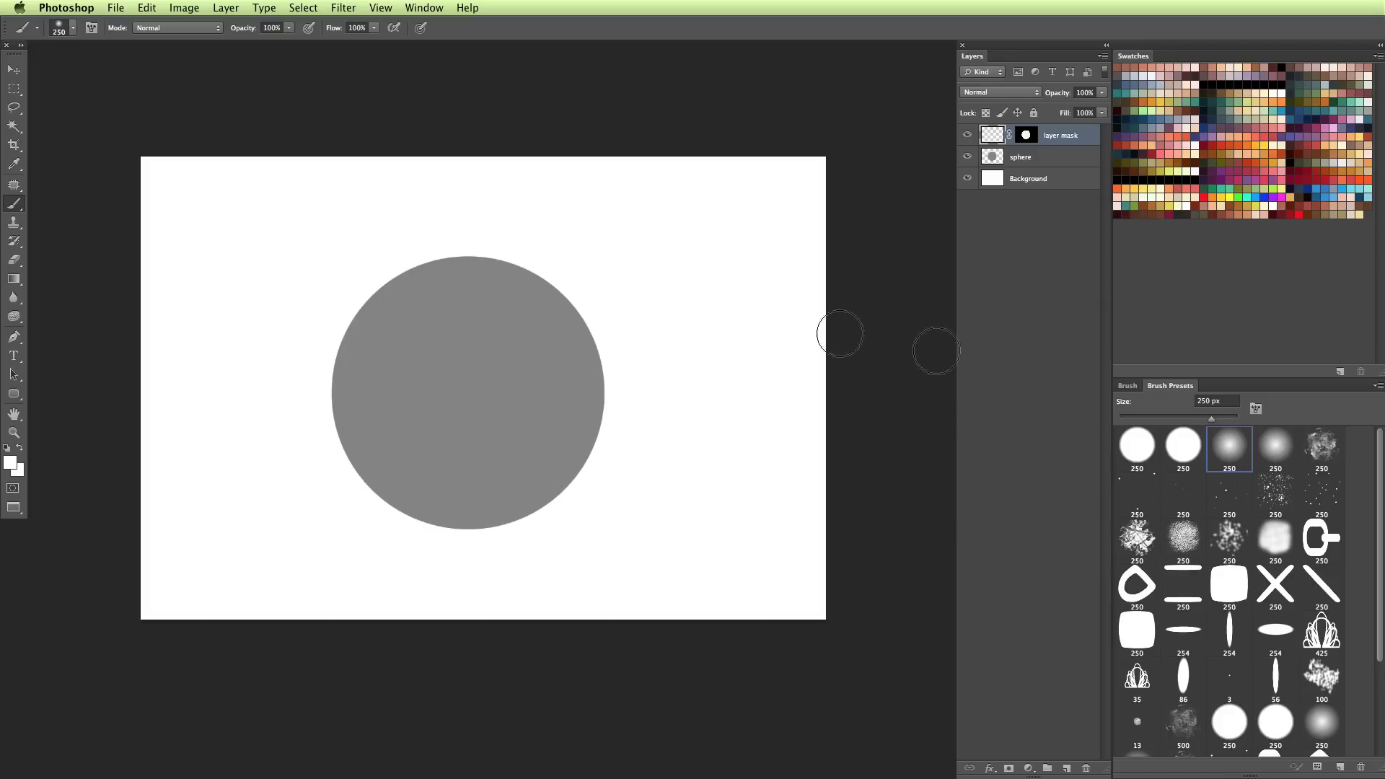
{"action": "left_click", "coordinate": [1132, 388]}
{"action": "left_click_drag", "start_coordinate": [396, 407], "coordinate": [469, 411]}
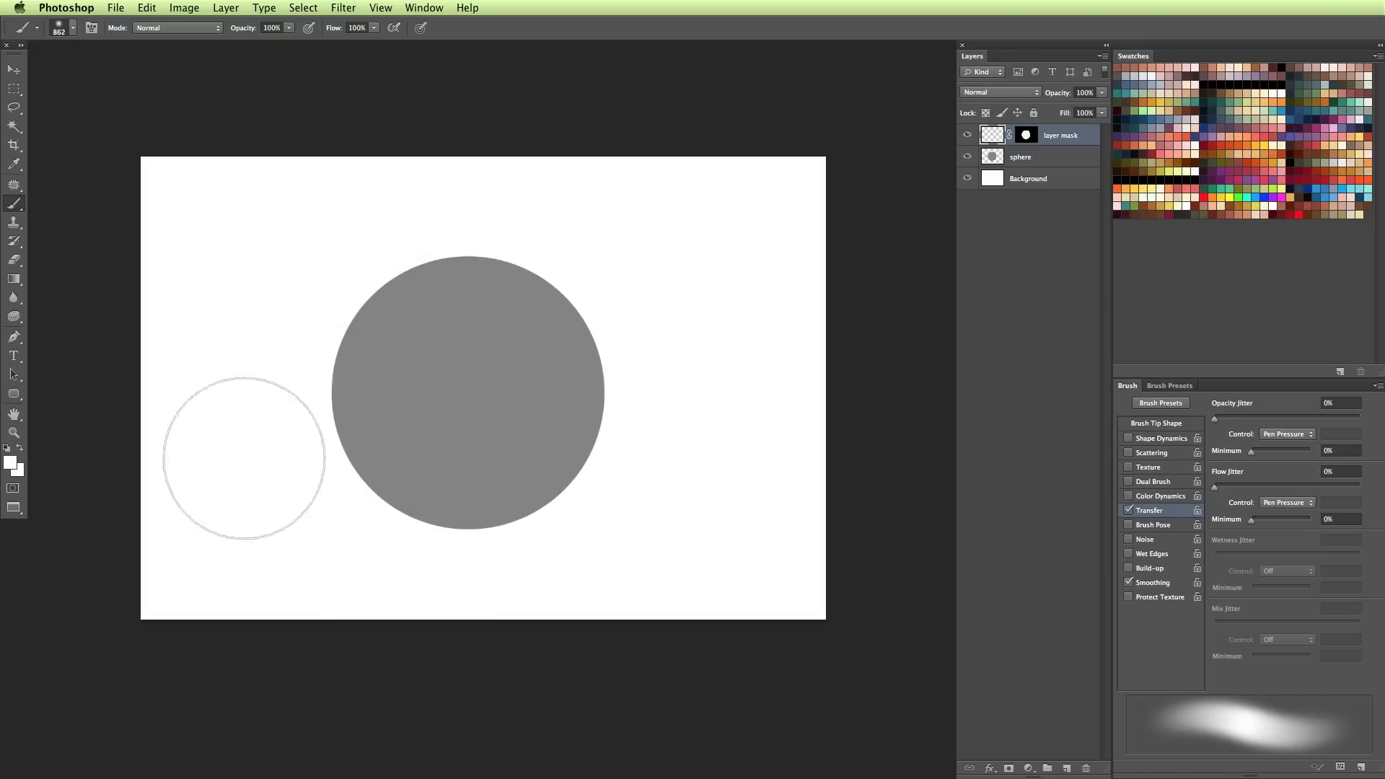
{"action": "mouse_move", "coordinate": [415, 355]}
{"action": "left_mouse_down"}
{"action": "mouse_move", "coordinate": [418, 367]}
{"action": "mouse_move", "coordinate": [412, 322]}
{"action": "left_mouse_up"}
{"action": "key", "text": "super+z"}
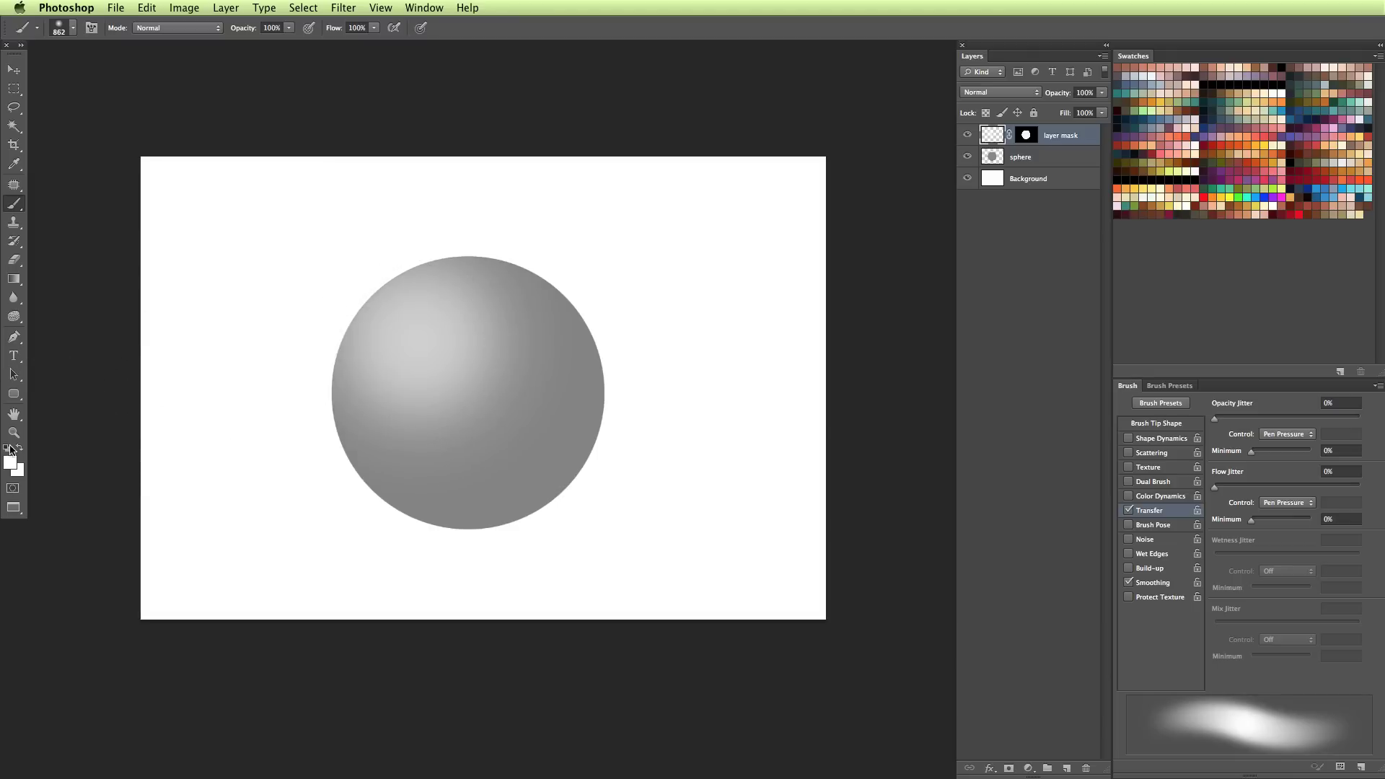
Shade the sphere's right edge and bottom with dark grey 484848, then set white at 442 px
{"action": "left_click", "coordinate": [6, 448]}
{"action": "left_click", "coordinate": [10, 463]}
{"action": "mouse_move", "coordinate": [789, 489]}
{"action": "left_mouse_down"}
{"action": "mouse_move", "coordinate": [718, 528]}
{"action": "mouse_move", "coordinate": [709, 505]}
{"action": "left_mouse_up"}
{"action": "left_click", "coordinate": [1044, 370]}
{"action": "key", "text": "b"}
{"action": "mouse_move", "coordinate": [531, 217]}
{"action": "left_mouse_down"}
{"action": "mouse_move", "coordinate": [609, 290]}
{"action": "mouse_move", "coordinate": [624, 399]}
{"action": "left_mouse_up"}
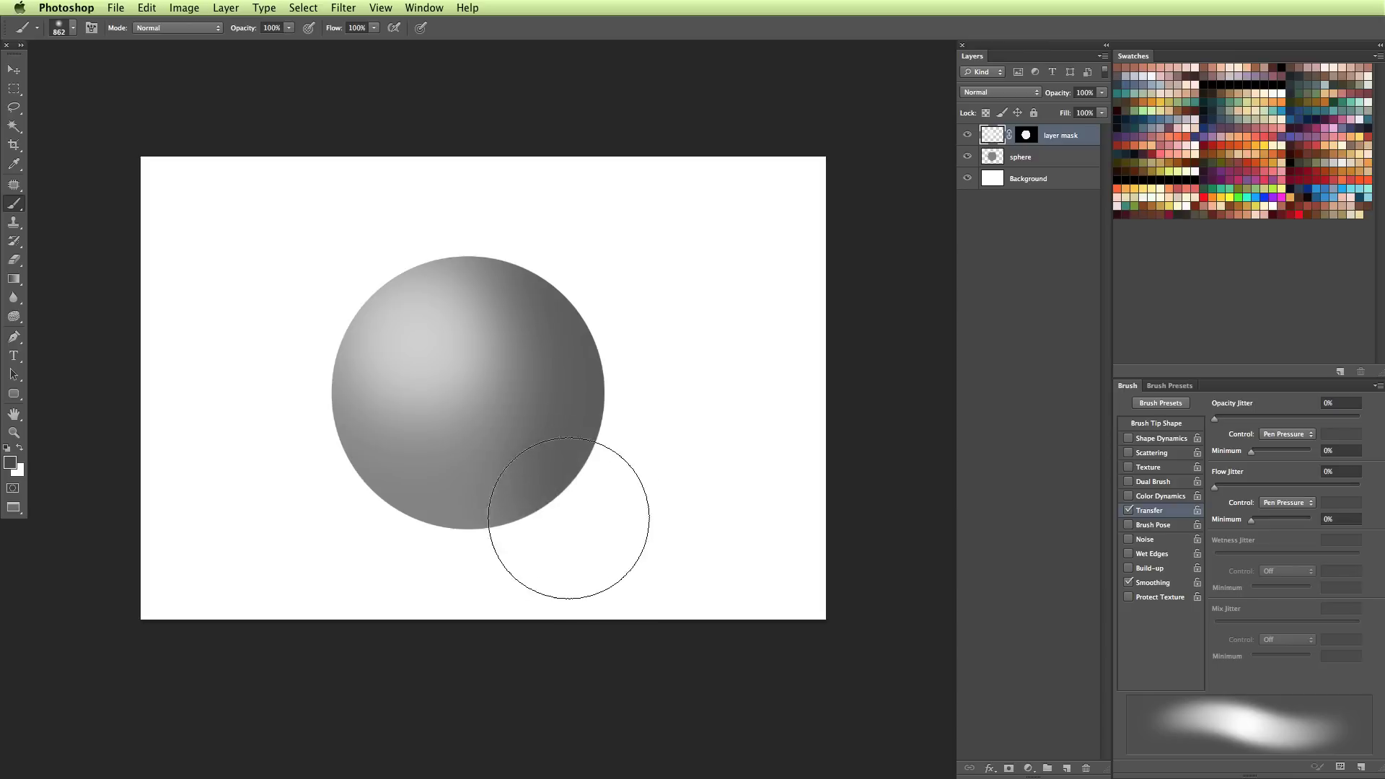
{"action": "mouse_move", "coordinate": [562, 521]}
{"action": "left_mouse_down"}
{"action": "mouse_move", "coordinate": [440, 544]}
{"action": "mouse_move", "coordinate": [303, 504]}
{"action": "mouse_move", "coordinate": [331, 517]}
{"action": "left_mouse_up"}
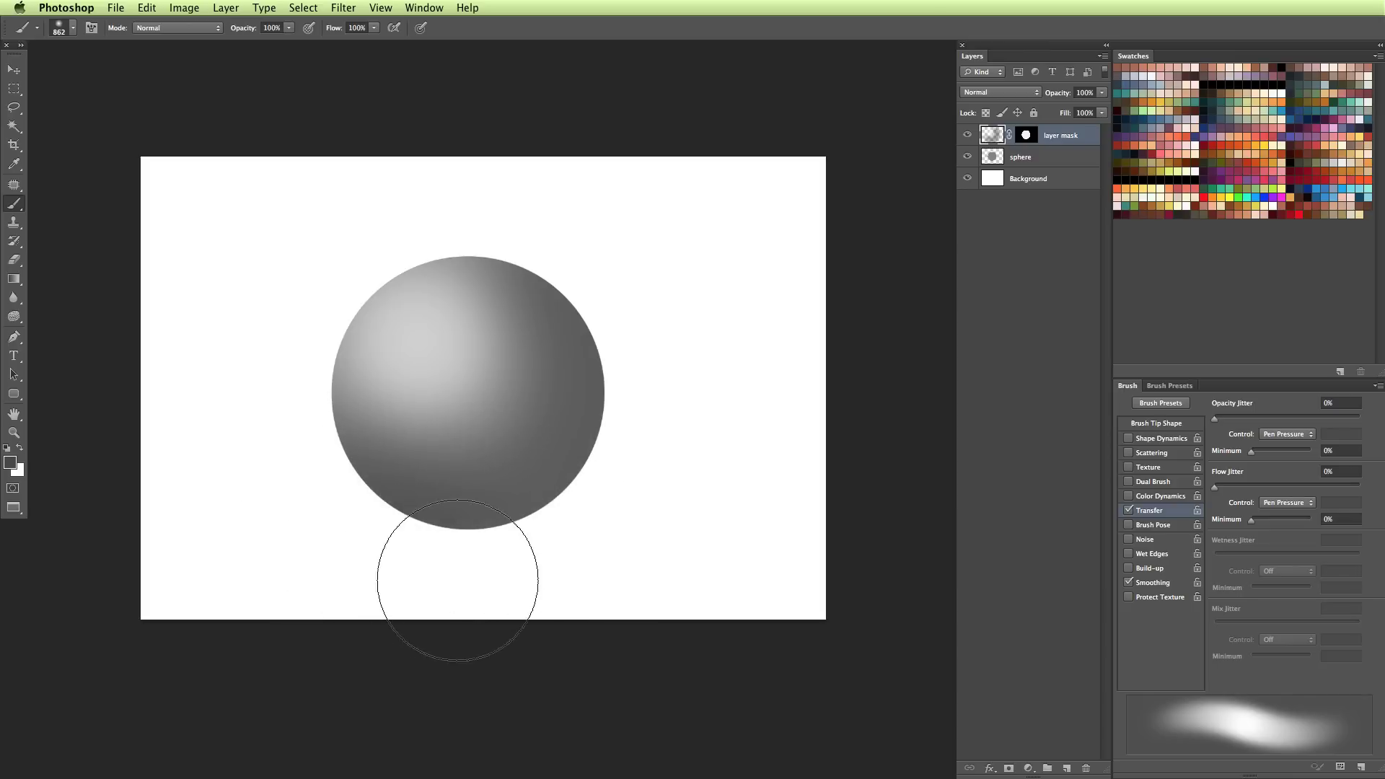
{"action": "mouse_move", "coordinate": [457, 580]}
{"action": "left_mouse_down"}
{"action": "mouse_move", "coordinate": [587, 531]}
{"action": "mouse_move", "coordinate": [624, 466]}
{"action": "mouse_move", "coordinate": [627, 280]}
{"action": "mouse_move", "coordinate": [650, 387]}
{"action": "mouse_move", "coordinate": [609, 514]}
{"action": "mouse_move", "coordinate": [523, 572]}
{"action": "mouse_move", "coordinate": [371, 571]}
{"action": "mouse_move", "coordinate": [596, 517]}
{"action": "mouse_move", "coordinate": [550, 529]}
{"action": "mouse_move", "coordinate": [394, 249]}
{"action": "left_mouse_up"}
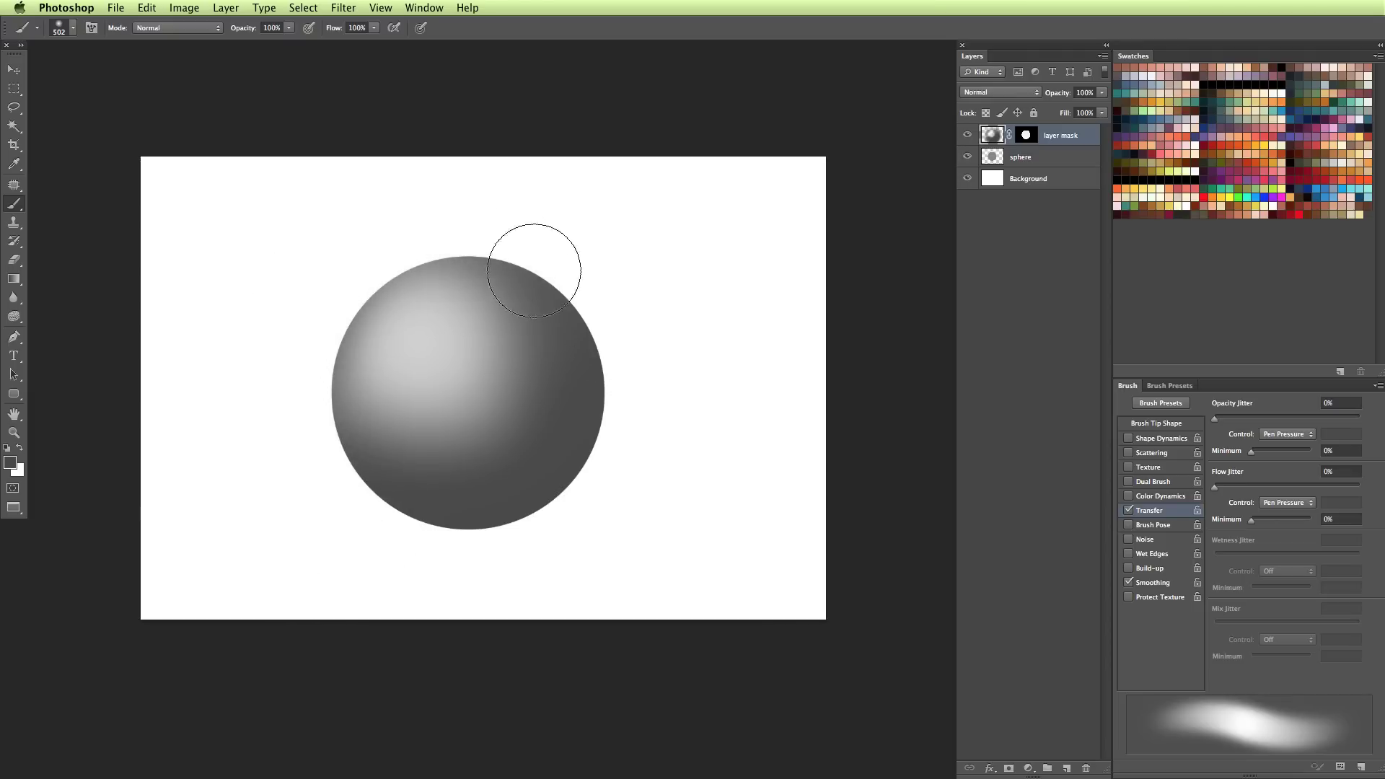
{"action": "left_click", "coordinate": [11, 465]}
{"action": "key", "text": "bracketleft"}
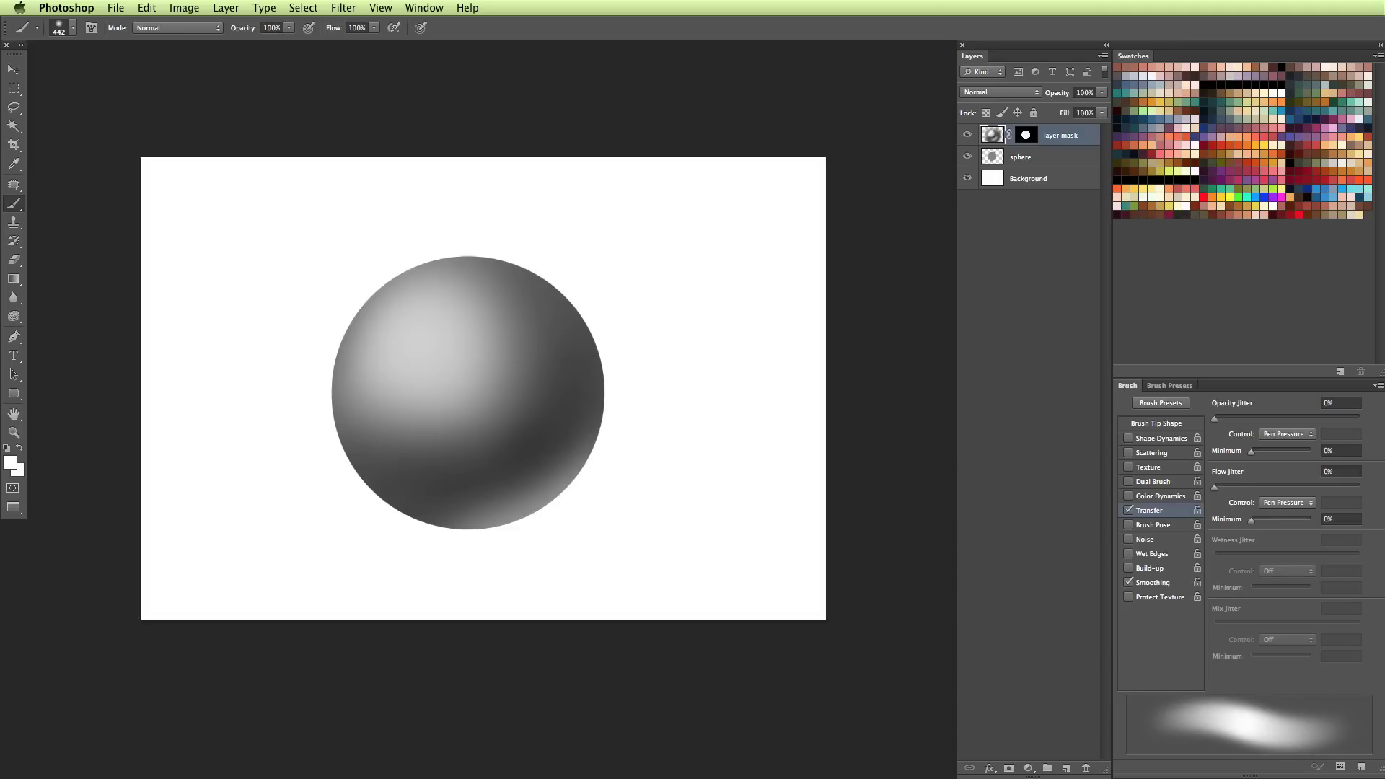
{"action": "right_click", "coordinate": [1027, 141]}
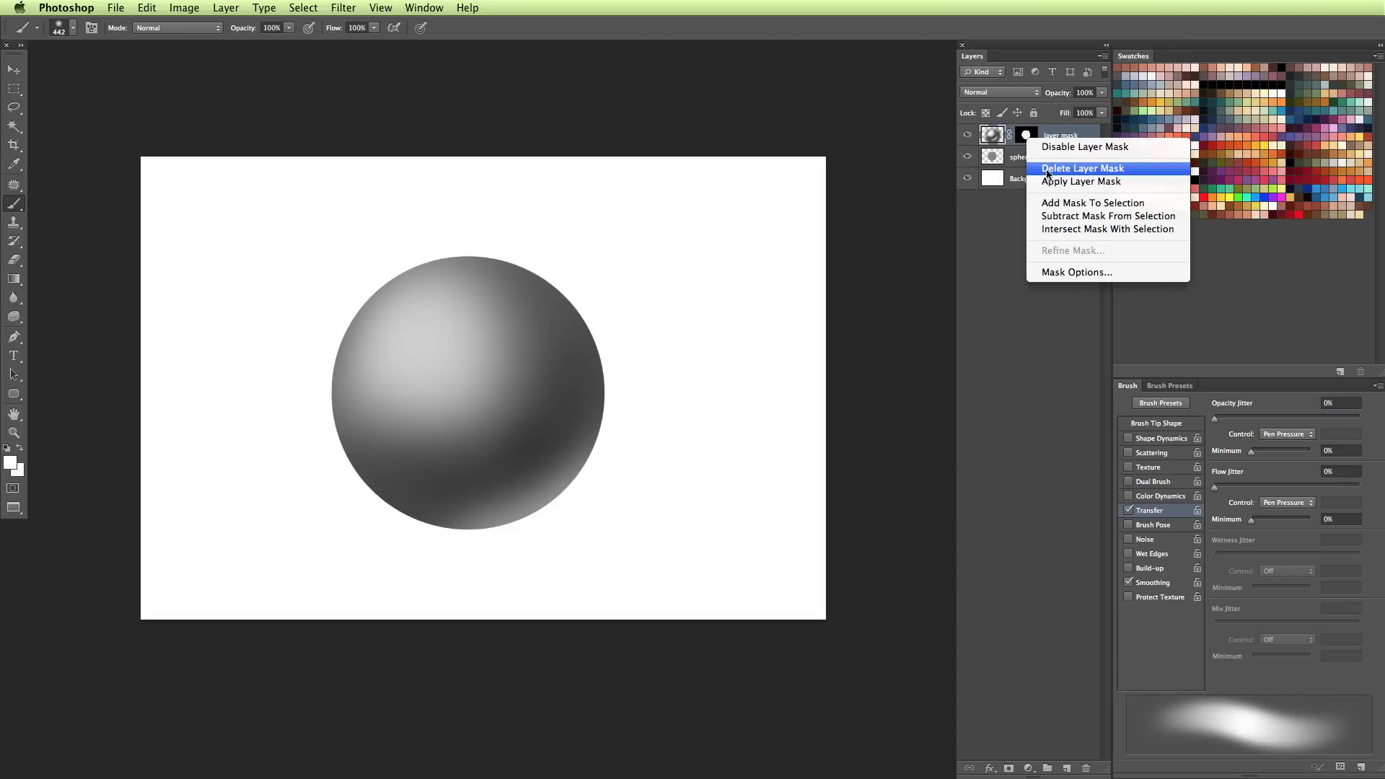
{"action": "left_click", "coordinate": [1047, 170]}
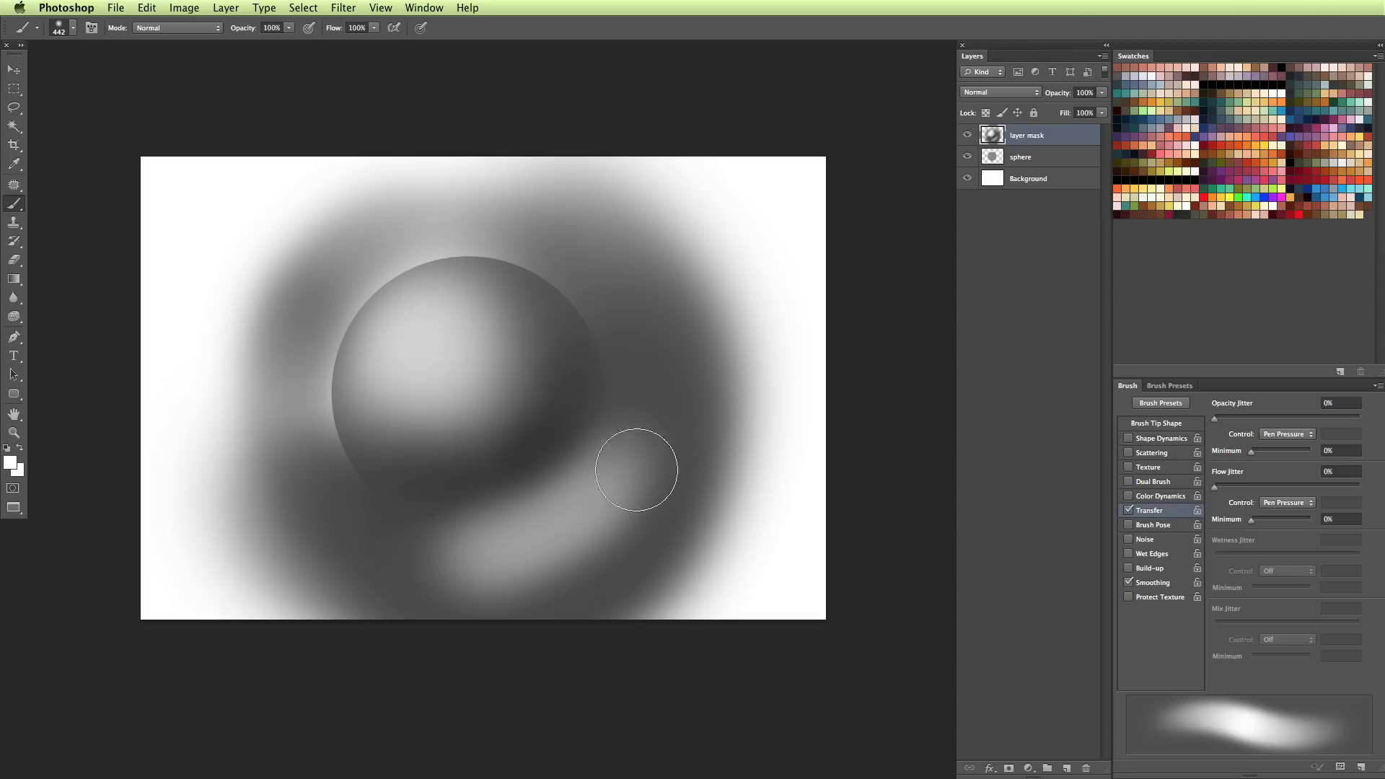
{"action": "key", "text": "ctrl+z"}
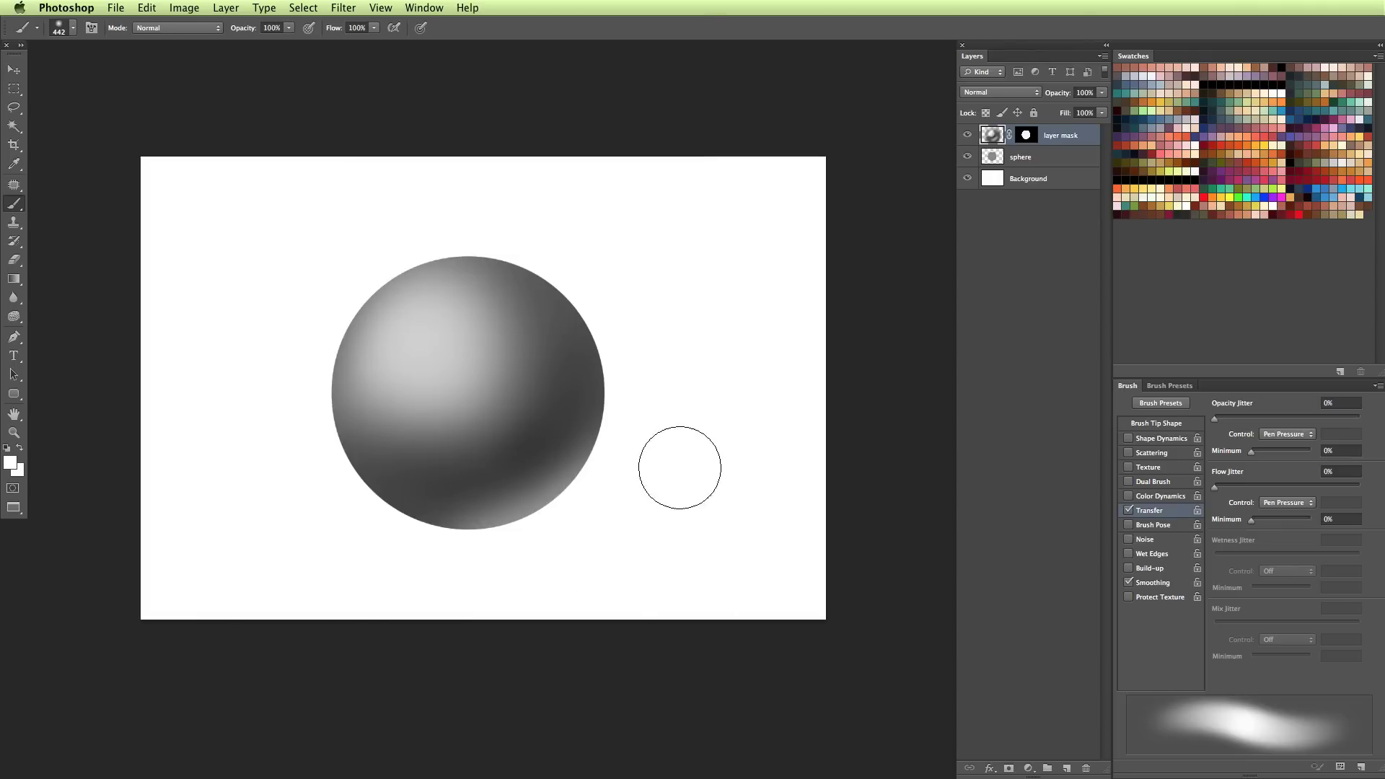
On a new top layer, paint red across most of the canvas with a 1078 px brush
{"action": "left_click", "coordinate": [1067, 769]}
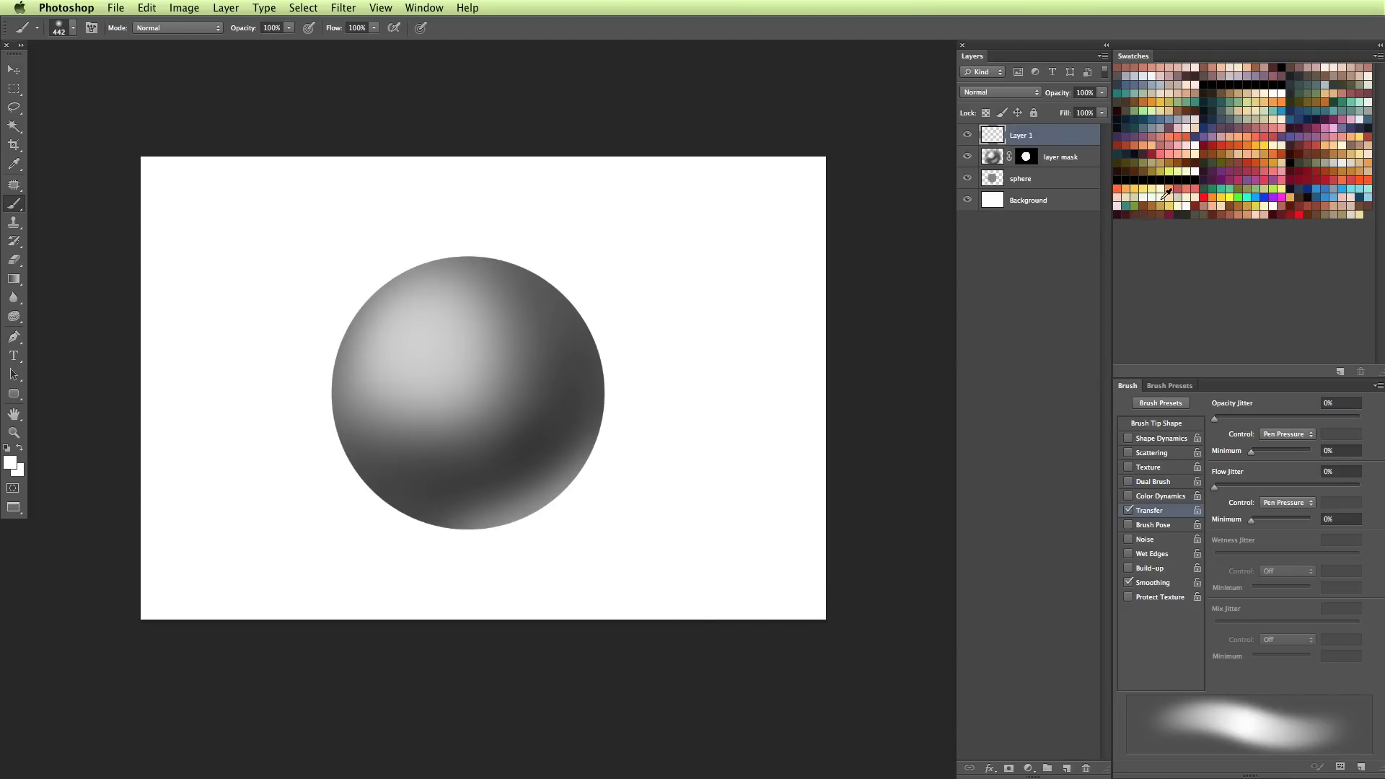
{"action": "left_click", "coordinate": [1204, 194]}
{"action": "left_click_drag", "start_coordinate": [433, 476], "coordinate": [497, 466]}
{"action": "mouse_move", "coordinate": [250, 282]}
{"action": "left_mouse_down"}
{"action": "mouse_move", "coordinate": [149, 154]}
{"action": "mouse_move", "coordinate": [272, 118]}
{"action": "mouse_move", "coordinate": [433, 418]}
{"action": "mouse_move", "coordinate": [601, 655]}
{"action": "mouse_move", "coordinate": [804, 479]}
{"action": "mouse_move", "coordinate": [764, 520]}
{"action": "left_mouse_up"}
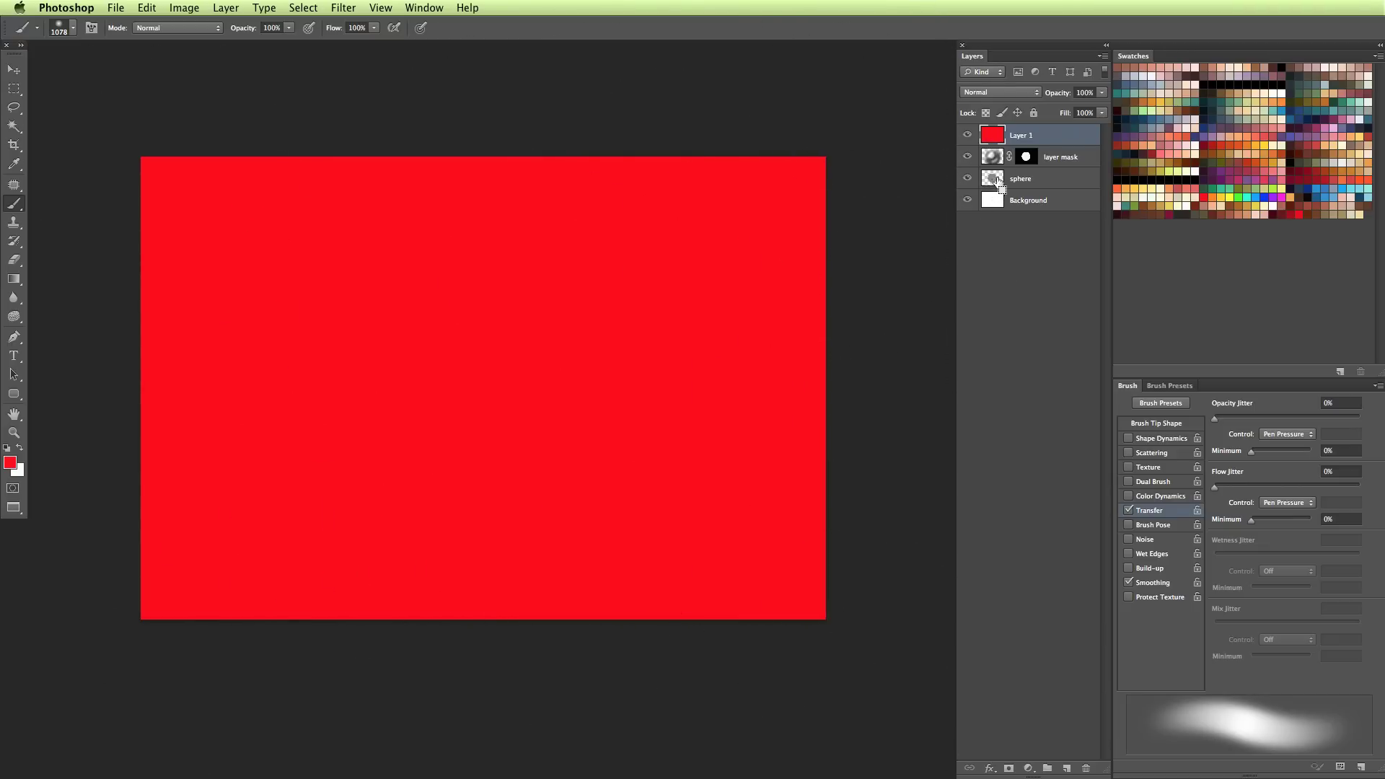
Load the sphere's circular selection and mask Layer 1 to it
{"action": "left_click", "coordinate": [991, 182], "text": "super"}
{"action": "left_click", "coordinate": [1009, 770]}
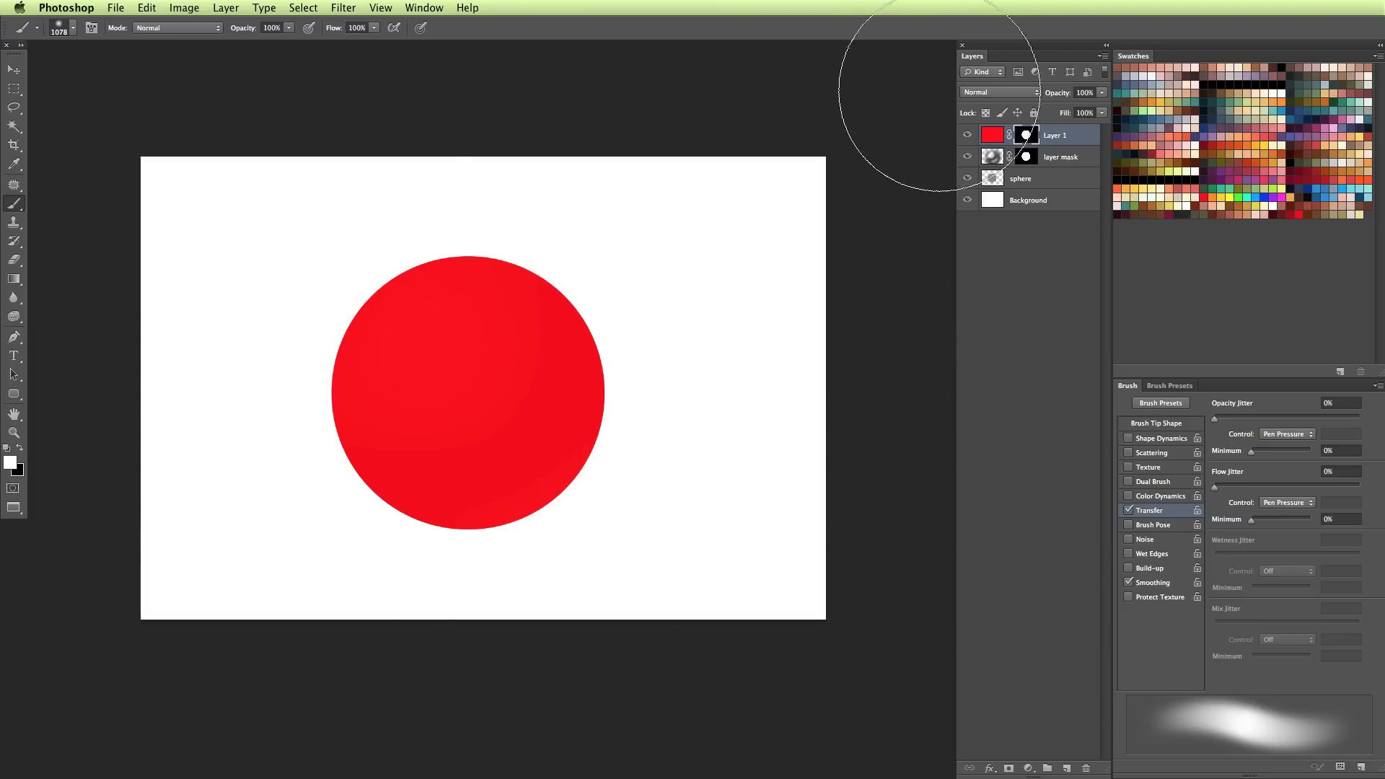
{"action": "left_click", "coordinate": [993, 139]}
{"action": "left_click", "coordinate": [1033, 142]}
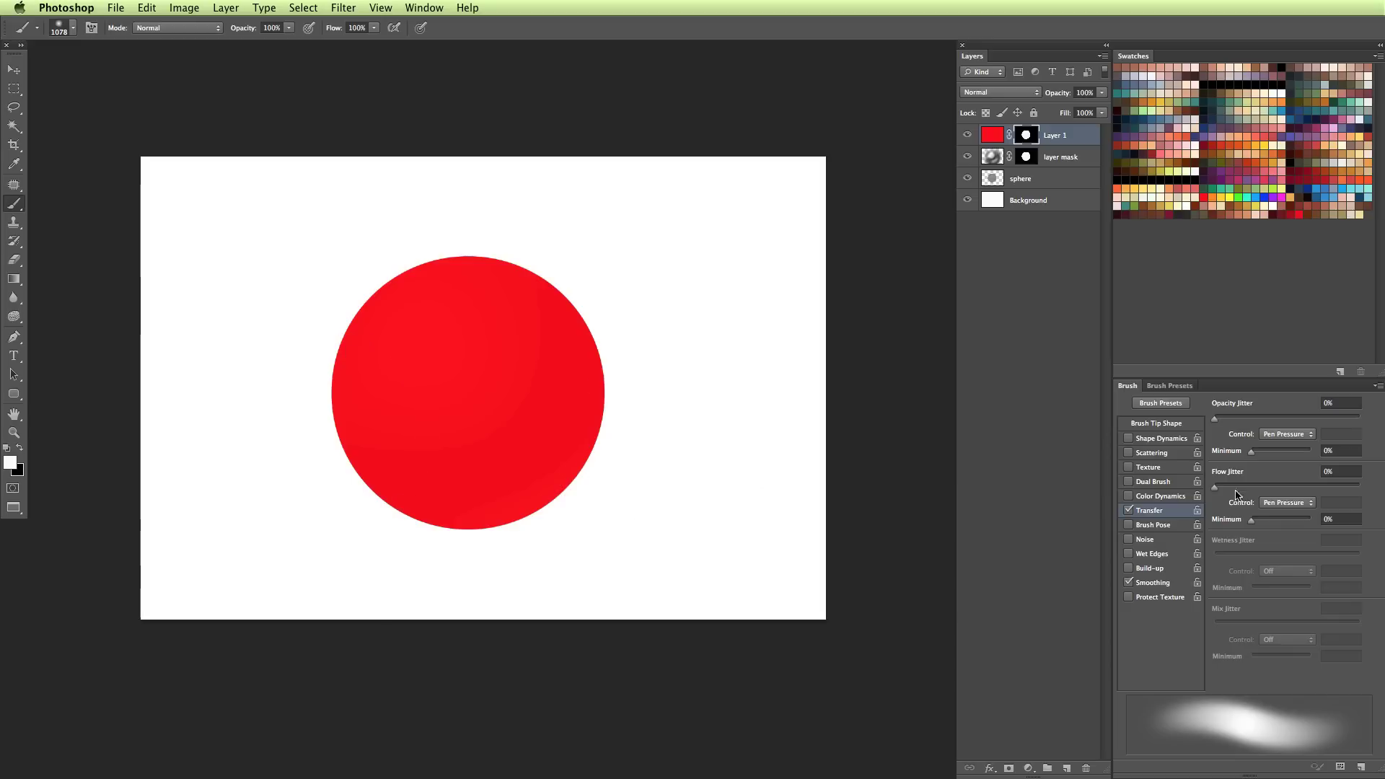
Switch to a 928 px splatter brush and paint splattered red edges around the circle on the mask
{"action": "left_click", "coordinate": [1166, 388]}
{"action": "left_click", "coordinate": [1145, 445]}
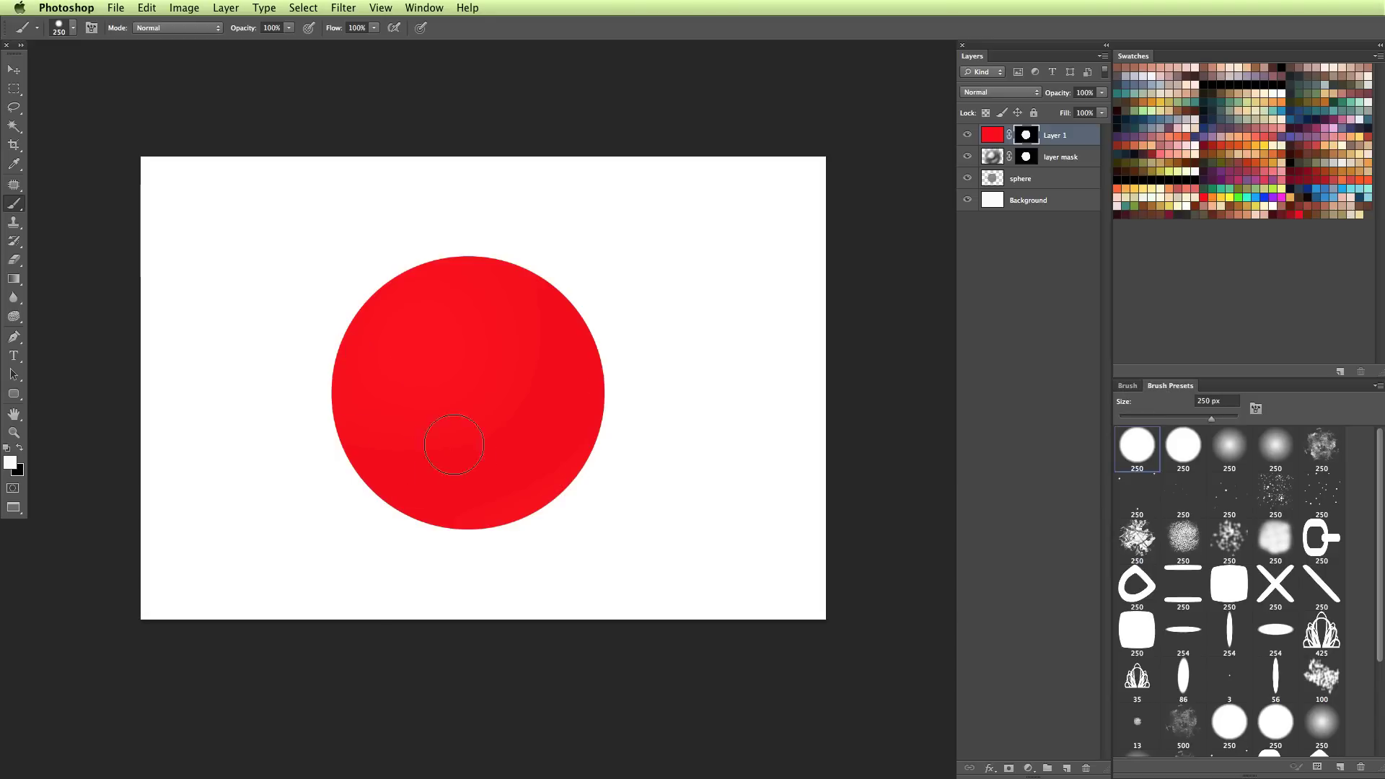
{"action": "left_click", "coordinate": [1137, 538]}
{"action": "left_click_drag", "start_coordinate": [503, 368], "coordinate": [595, 379]}
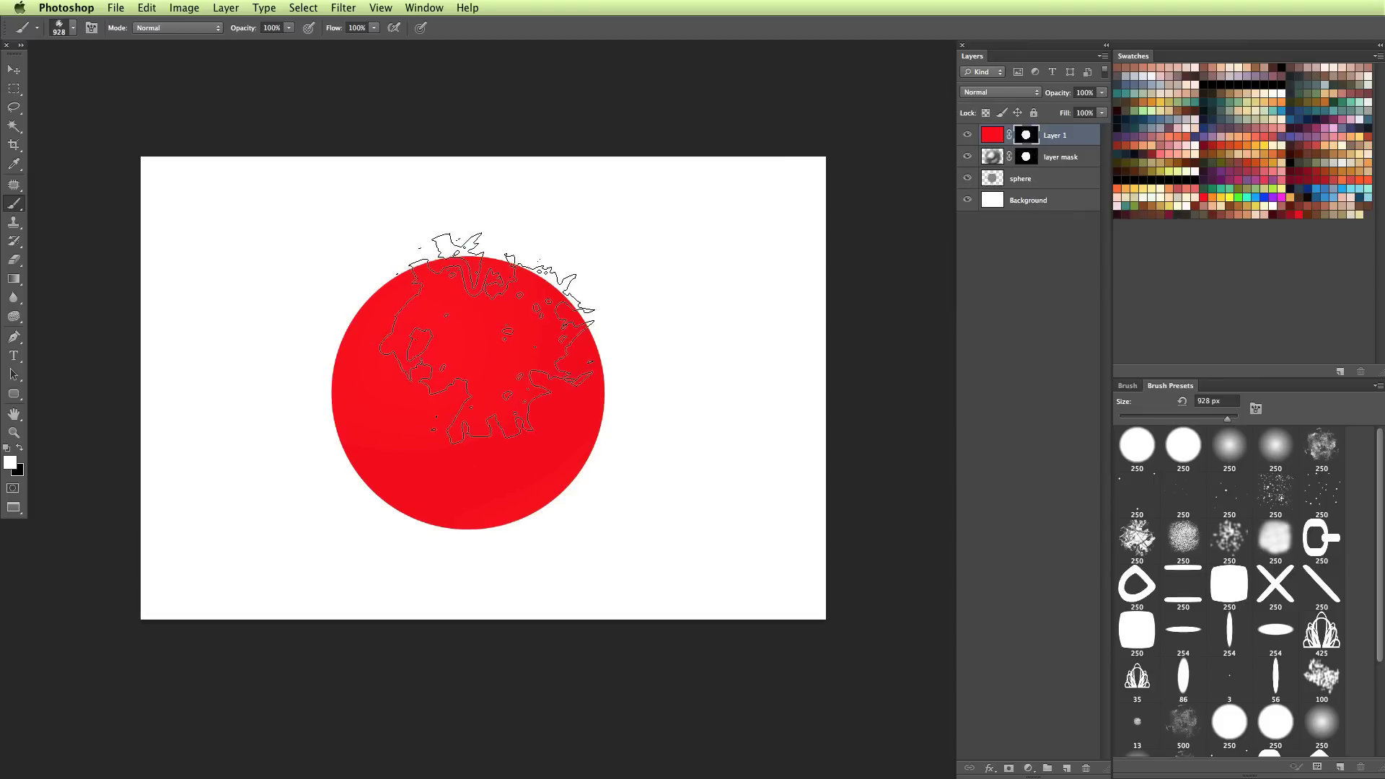
{"action": "mouse_move", "coordinate": [534, 397]}
{"action": "left_mouse_down"}
{"action": "mouse_move", "coordinate": [402, 462]}
{"action": "mouse_move", "coordinate": [402, 278]}
{"action": "mouse_move", "coordinate": [423, 387]}
{"action": "mouse_move", "coordinate": [570, 368]}
{"action": "mouse_move", "coordinate": [311, 438]}
{"action": "mouse_move", "coordinate": [656, 392]}
{"action": "mouse_move", "coordinate": [613, 447]}
{"action": "left_mouse_up"}
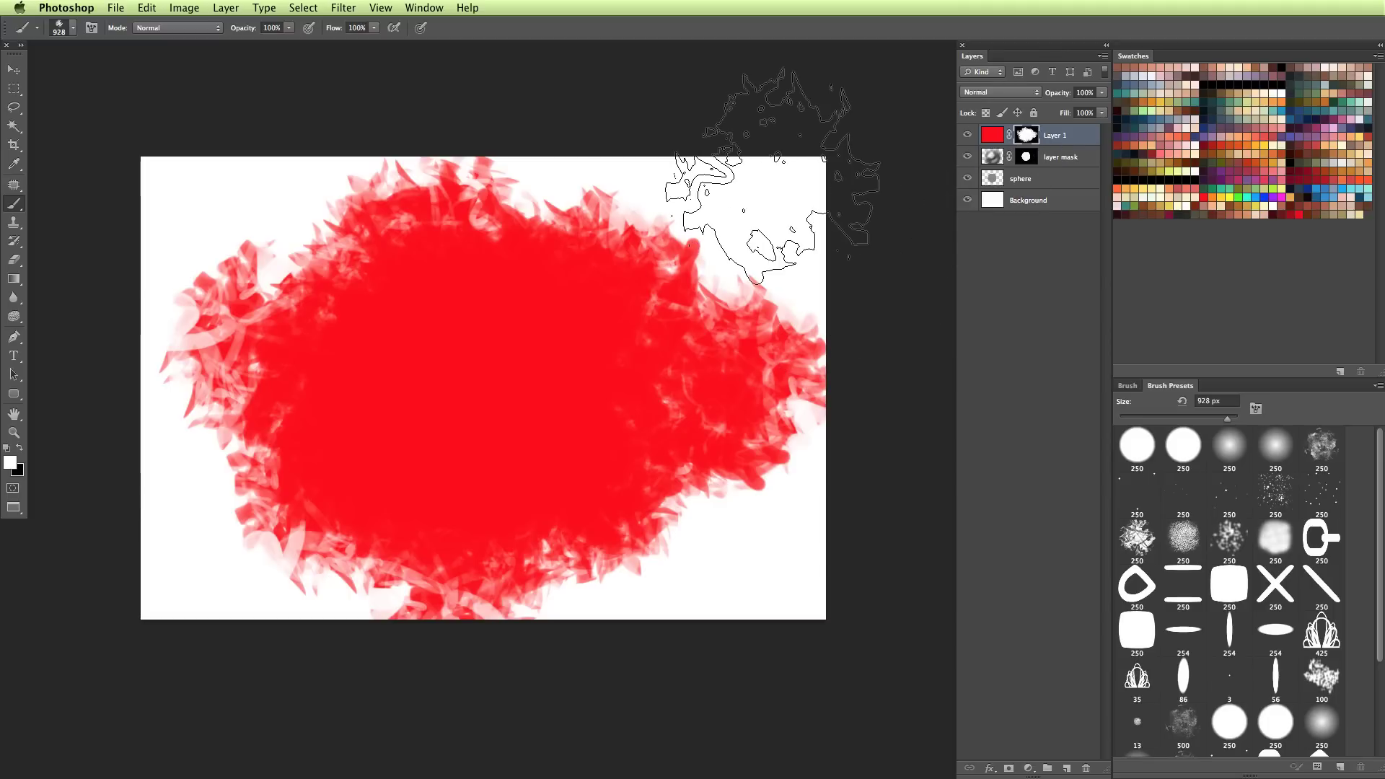
Spread more red splatter on the right and trim it back along the left and bottom edges
{"action": "left_click", "coordinate": [993, 135]}
{"action": "left_click", "coordinate": [1026, 135]}
{"action": "mouse_move", "coordinate": [649, 247]}
{"action": "left_mouse_down"}
{"action": "mouse_move", "coordinate": [599, 563]}
{"action": "mouse_move", "coordinate": [417, 433]}
{"action": "mouse_move", "coordinate": [479, 310]}
{"action": "mouse_move", "coordinate": [247, 402]}
{"action": "mouse_move", "coordinate": [378, 530]}
{"action": "mouse_move", "coordinate": [727, 556]}
{"action": "mouse_move", "coordinate": [742, 216]}
{"action": "mouse_move", "coordinate": [170, 231]}
{"action": "mouse_move", "coordinate": [404, 556]}
{"action": "mouse_move", "coordinate": [711, 93]}
{"action": "mouse_move", "coordinate": [46, 463]}
{"action": "left_mouse_up"}
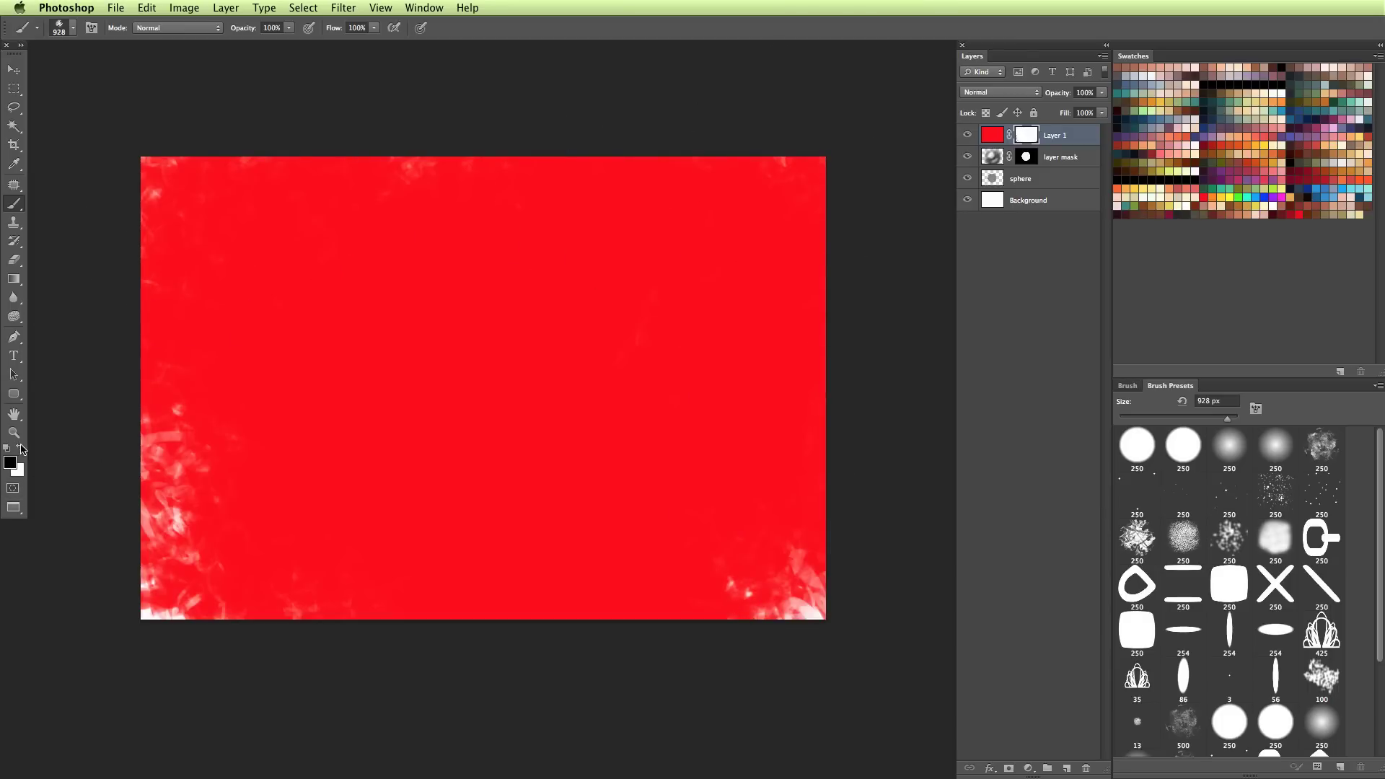
{"action": "mouse_move", "coordinate": [232, 200]}
{"action": "left_mouse_down"}
{"action": "mouse_move", "coordinate": [116, 307]}
{"action": "mouse_move", "coordinate": [151, 547]}
{"action": "mouse_move", "coordinate": [366, 641]}
{"action": "mouse_move", "coordinate": [613, 630]}
{"action": "mouse_move", "coordinate": [778, 533]}
{"action": "mouse_move", "coordinate": [774, 308]}
{"action": "mouse_move", "coordinate": [603, 135]}
{"action": "mouse_move", "coordinate": [350, 136]}
{"action": "mouse_move", "coordinate": [196, 215]}
{"action": "mouse_move", "coordinate": [332, 133]}
{"action": "mouse_move", "coordinate": [707, 119]}
{"action": "mouse_move", "coordinate": [814, 326]}
{"action": "mouse_move", "coordinate": [660, 600]}
{"action": "left_mouse_up"}
{"action": "mouse_move", "coordinate": [144, 454]}
{"action": "left_mouse_down"}
{"action": "mouse_move", "coordinate": [162, 285]}
{"action": "mouse_move", "coordinate": [274, 606]}
{"action": "mouse_move", "coordinate": [451, 692]}
{"action": "mouse_move", "coordinate": [220, 534]}
{"action": "mouse_move", "coordinate": [184, 415]}
{"action": "mouse_move", "coordinate": [433, 375]}
{"action": "left_mouse_up"}
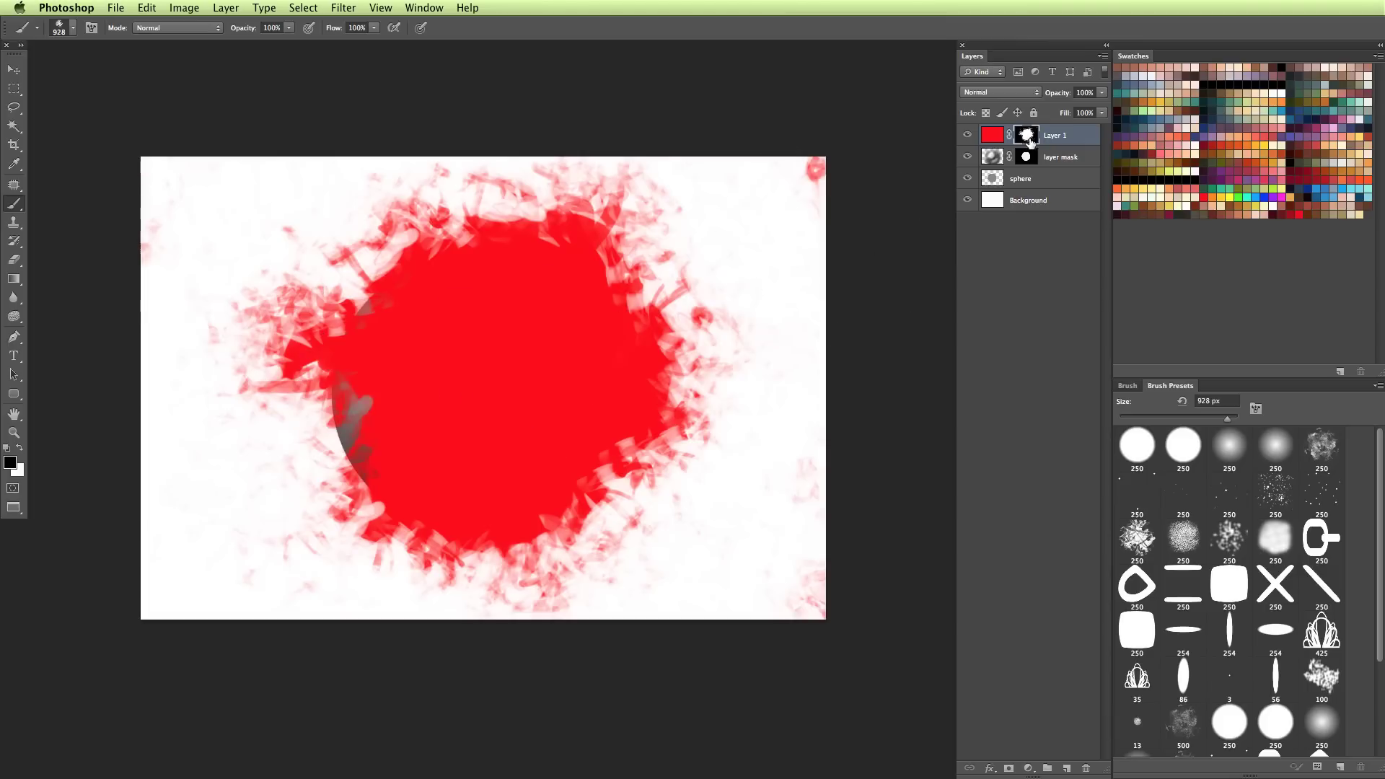
{"action": "left_click", "coordinate": [995, 135]}
Delete Layer 1's mask, then undo to restore it
{"action": "right_click", "coordinate": [1025, 139]}
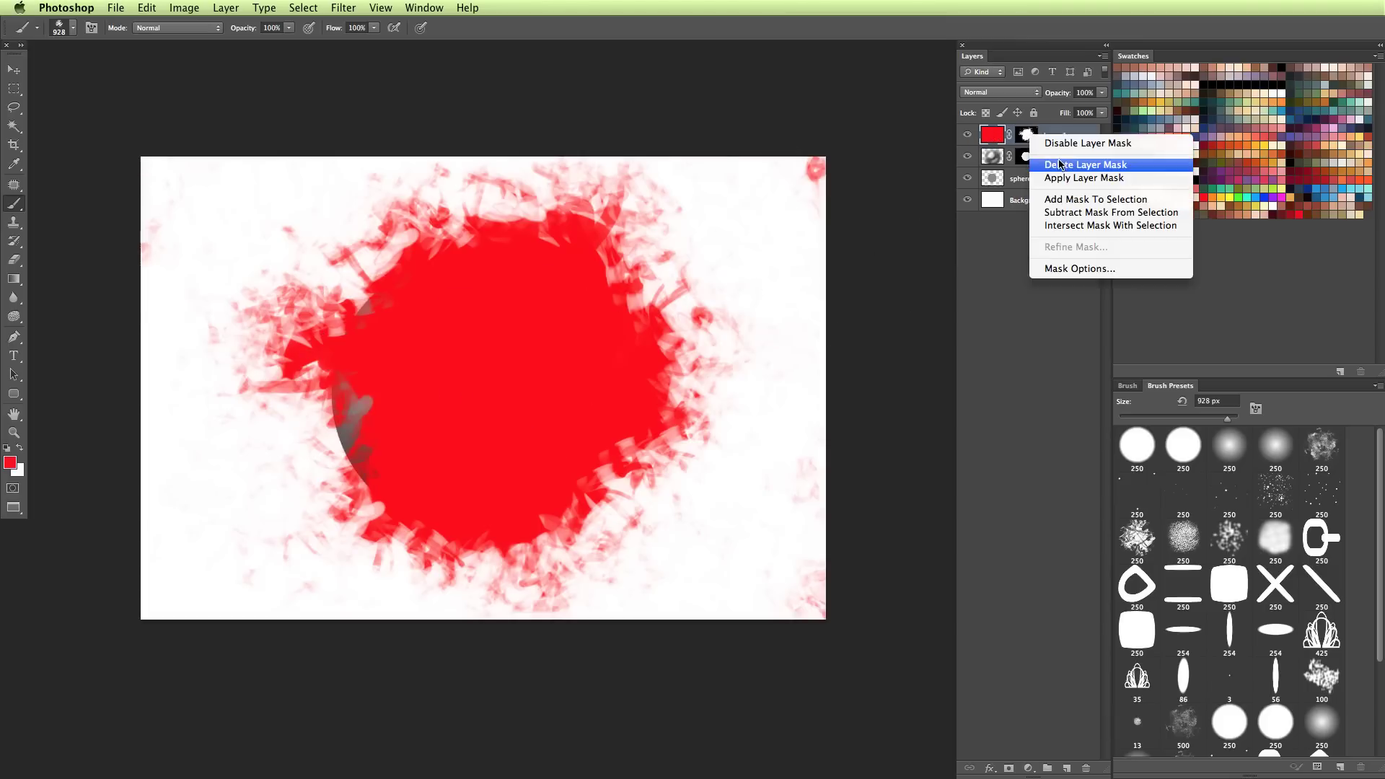
{"action": "left_click", "coordinate": [1042, 165]}
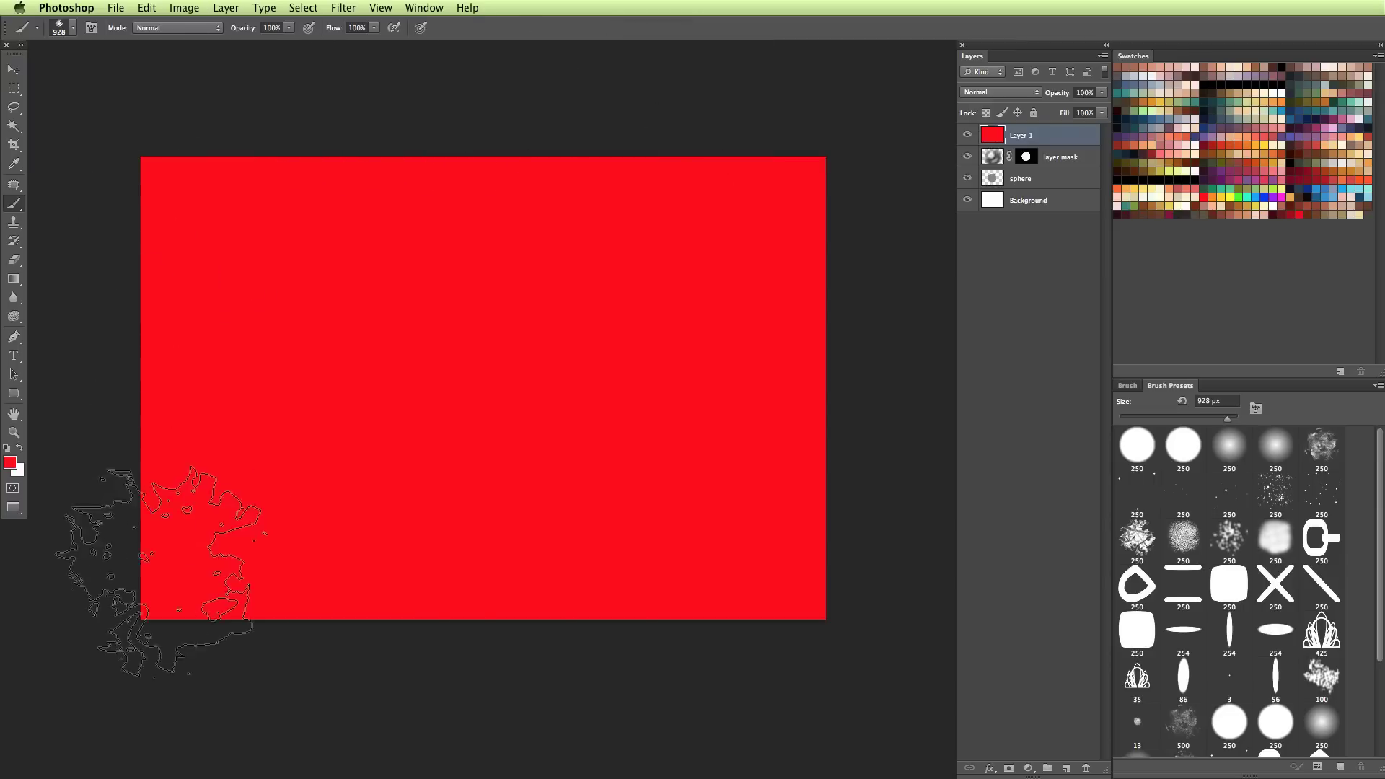
{"action": "key", "text": "super+z"}
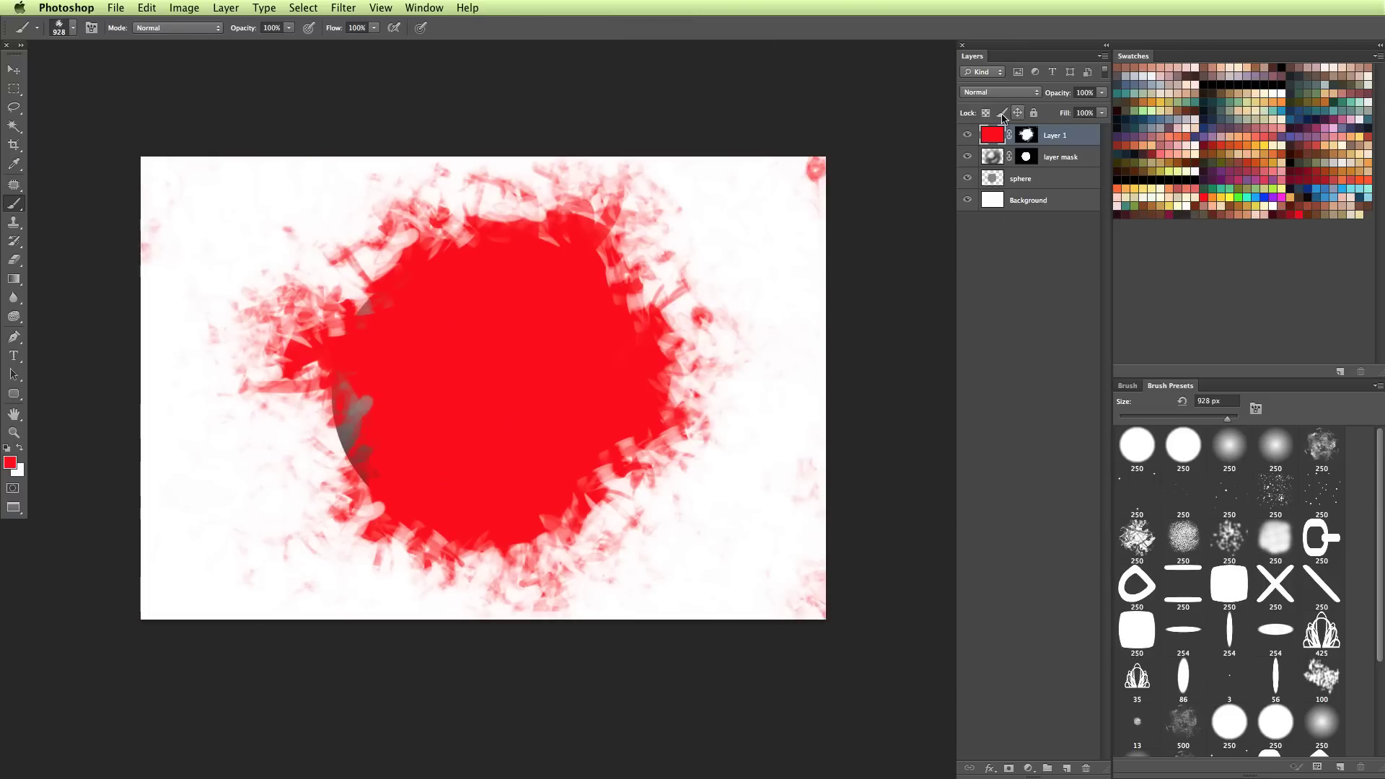
Select Layer 1's mask, reset colours to black and white, and hide the red Layer 1
{"action": "left_click", "coordinate": [1026, 137]}
{"action": "key", "text": "d"}
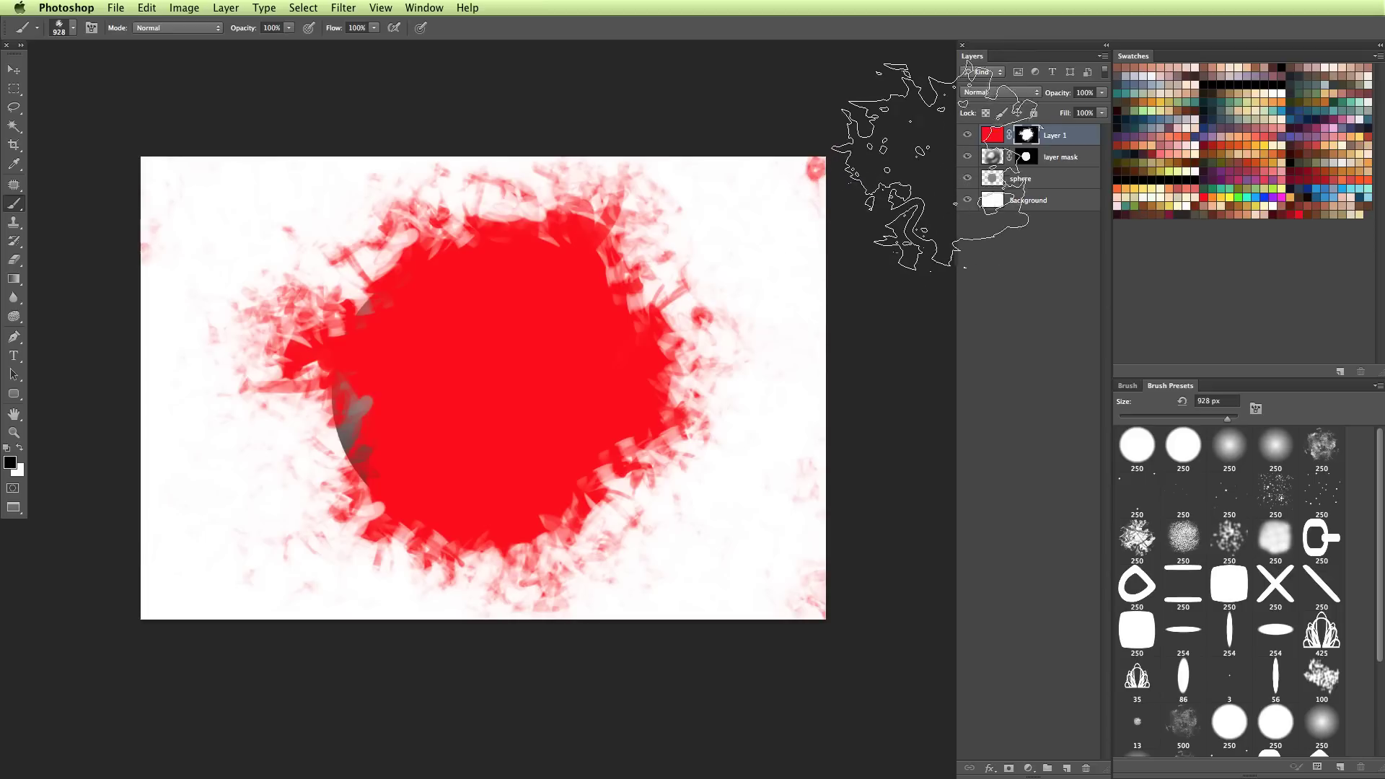
{"action": "left_click", "coordinate": [967, 136]}
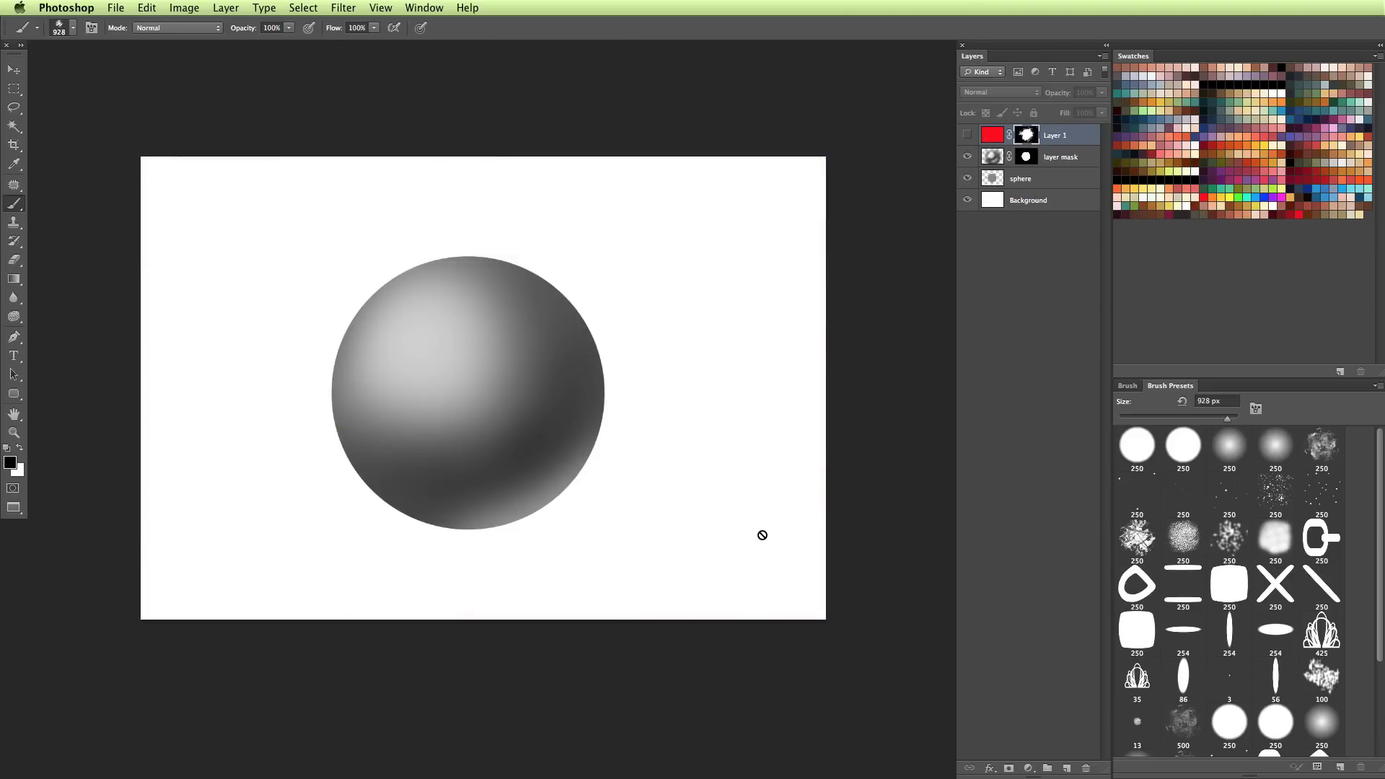